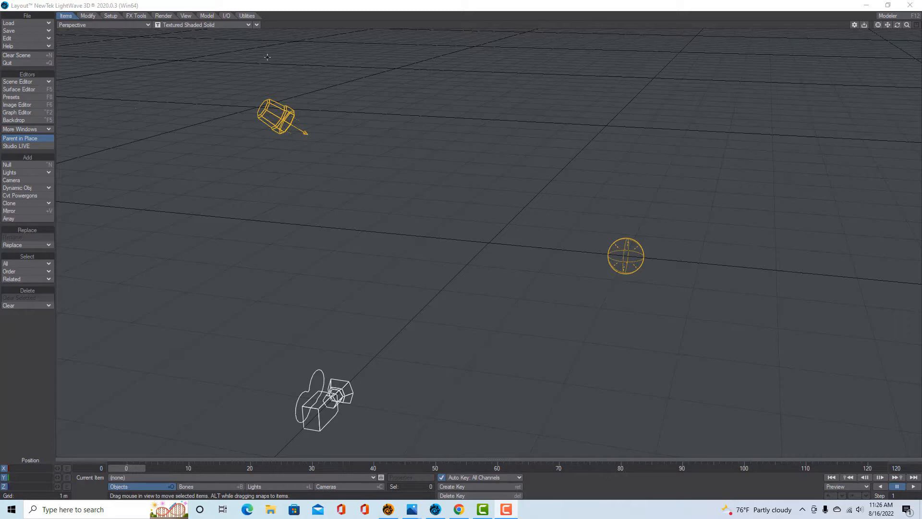
Create a cube 1 m wide, high and deep, centered at the origin with one segment per axis.
{"action": "left_click", "coordinate": [208, 17]}
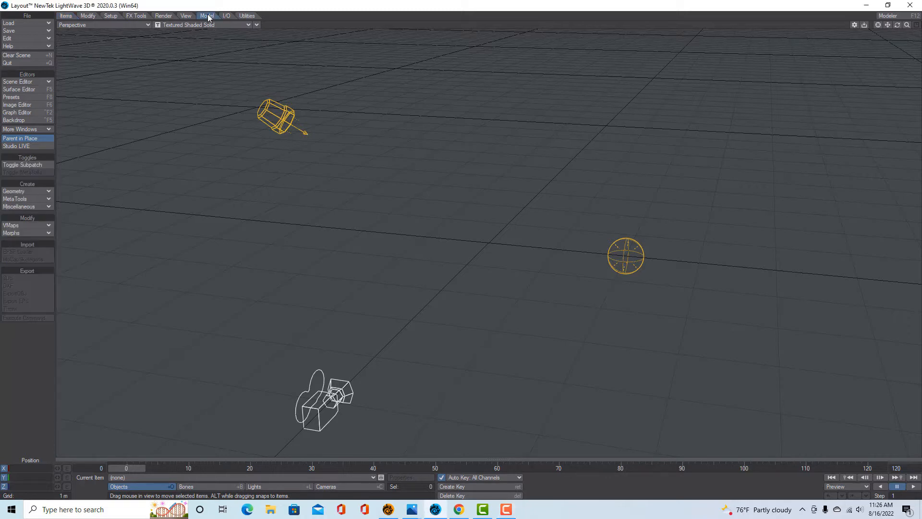
{"action": "left_click_drag", "start_coordinate": [897, 25], "coordinate": [897, 29]}
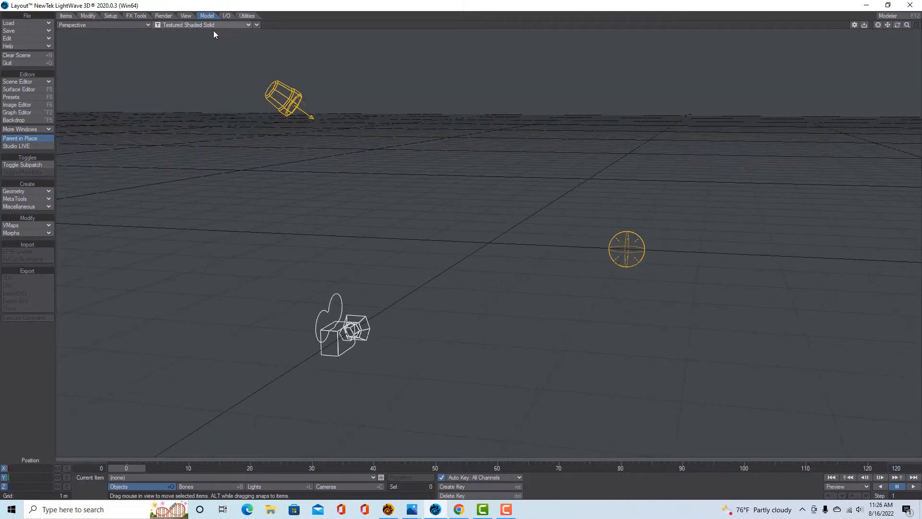
{"action": "left_click", "coordinate": [27, 193]}
{"action": "left_click", "coordinate": [22, 199]}
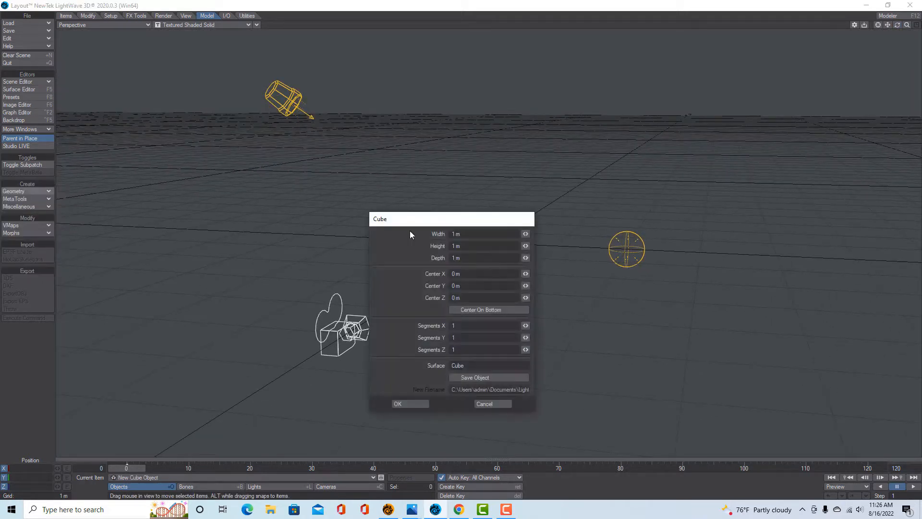
{"action": "left_click", "coordinate": [406, 404]}
Frame the cube in the perspective view and match the selected camera to that viewport perspective.
{"action": "left_click_drag", "start_coordinate": [908, 28], "coordinate": [253, 31]}
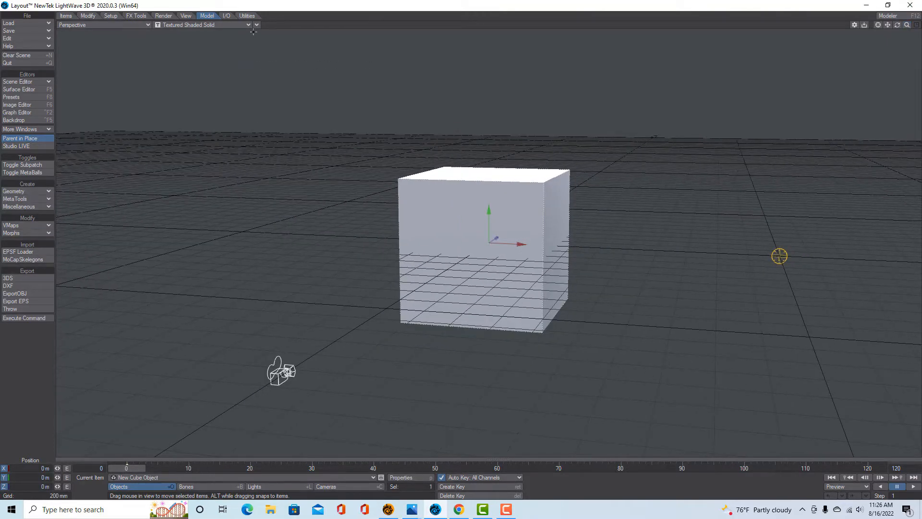
{"action": "left_click", "coordinate": [207, 16]}
{"action": "mouse_move", "coordinate": [254, 154]}
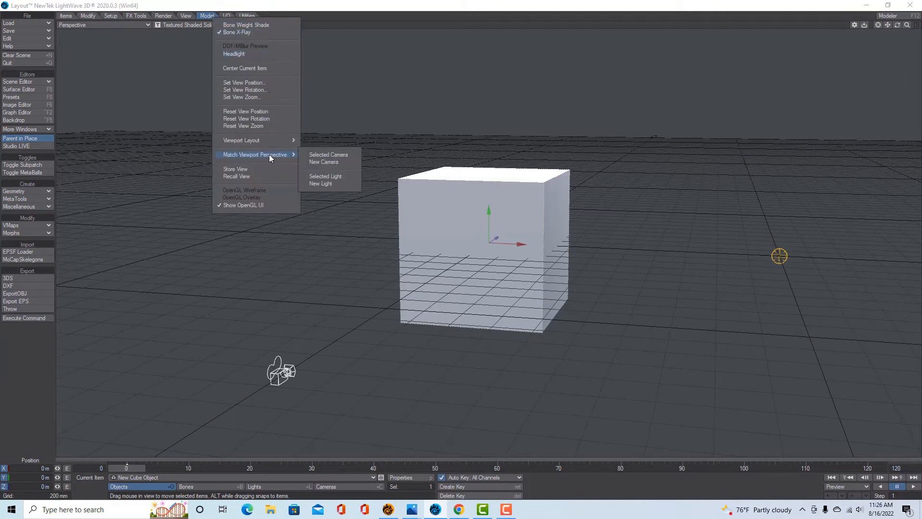
{"action": "left_click", "coordinate": [349, 158]}
Switch the viewport to the current camera's view and set its display mode to VPR.
{"action": "left_click", "coordinate": [151, 26]}
{"action": "mouse_move", "coordinate": [148, 73]}
{"action": "left_click", "coordinate": [215, 73]}
{"action": "left_click", "coordinate": [241, 26]}
{"action": "left_click", "coordinate": [216, 66]}
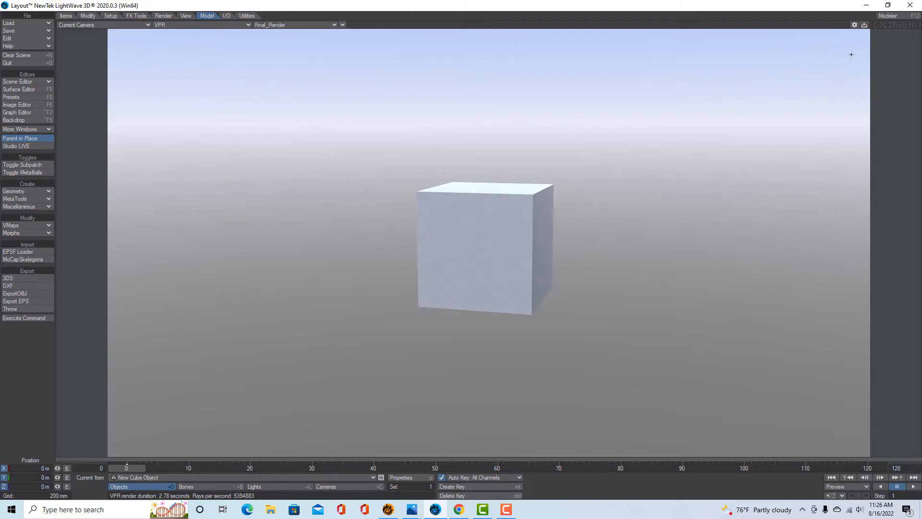
Open the backdrop settings and disable the Backdrop environment.
{"action": "left_click", "coordinate": [23, 121]}
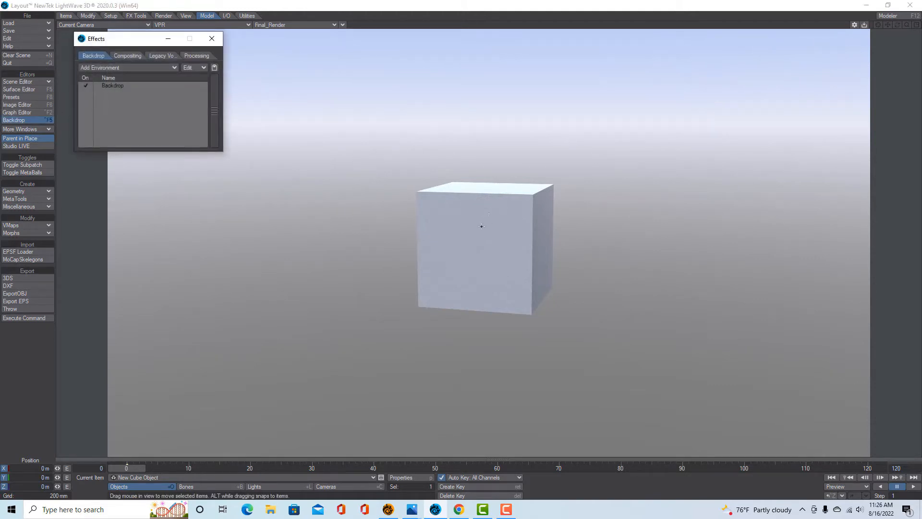
{"action": "left_click", "coordinate": [86, 86]}
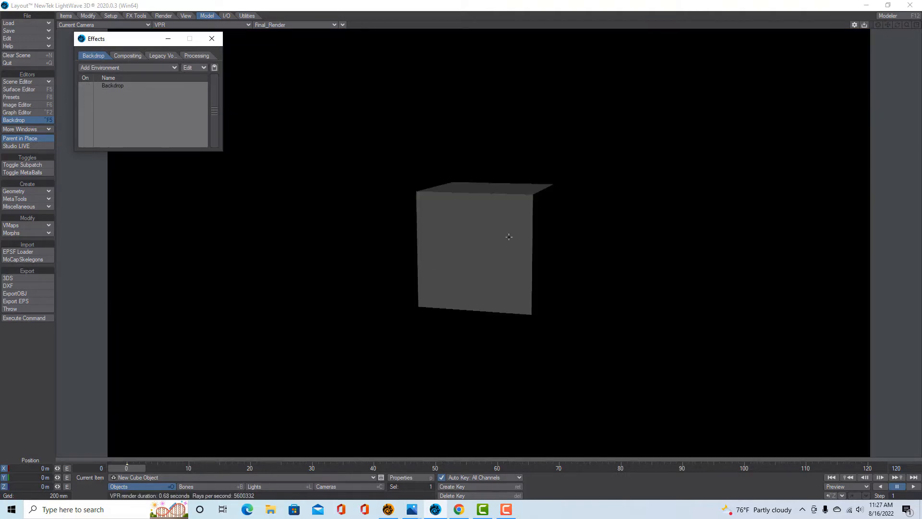
Rotate the distant light to a heading of about -30.4° so it also lights the cube's side.
{"action": "left_click", "coordinate": [258, 486]}
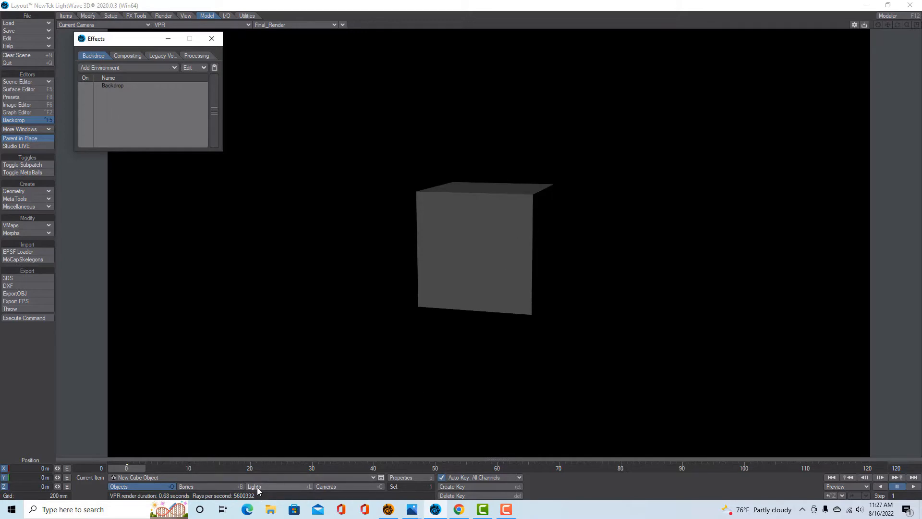
{"action": "key", "text": "y"}
{"action": "left_click_drag", "start_coordinate": [57, 467], "coordinate": [28, 469]}
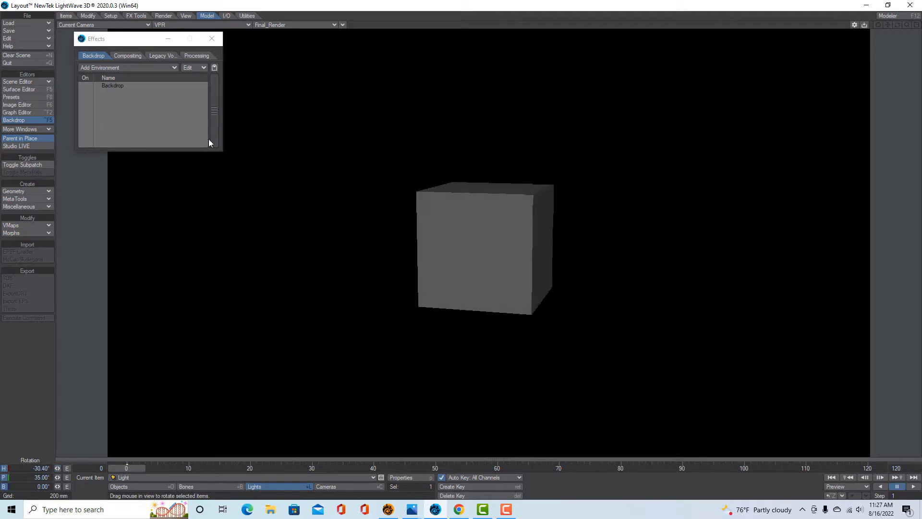
Turn the Backdrop environment back on and show the light properties of EnvLight.
{"action": "left_click", "coordinate": [86, 86]}
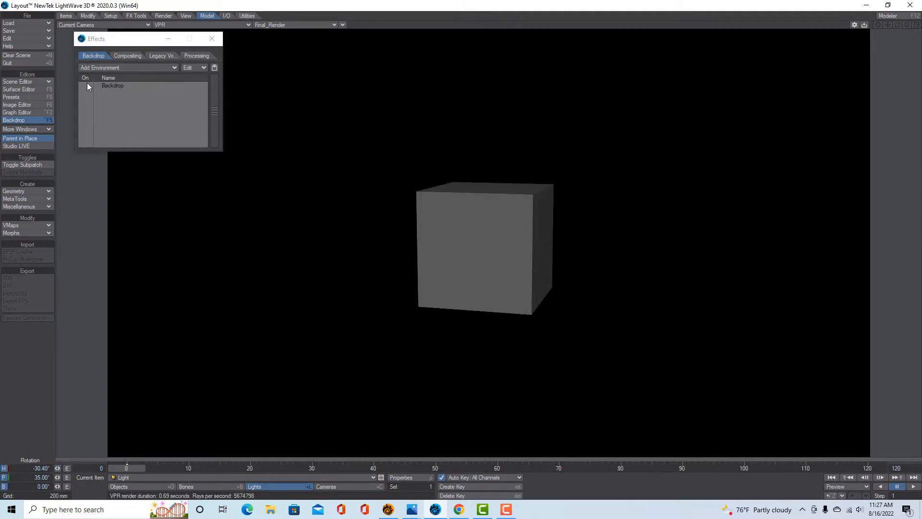
{"action": "left_click", "coordinate": [403, 477]}
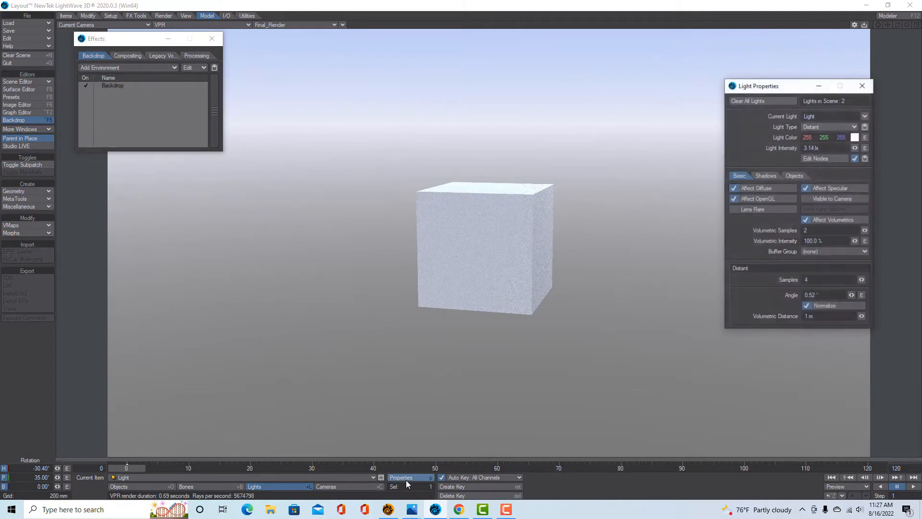
{"action": "left_click", "coordinate": [865, 116]}
{"action": "left_click", "coordinate": [869, 123]}
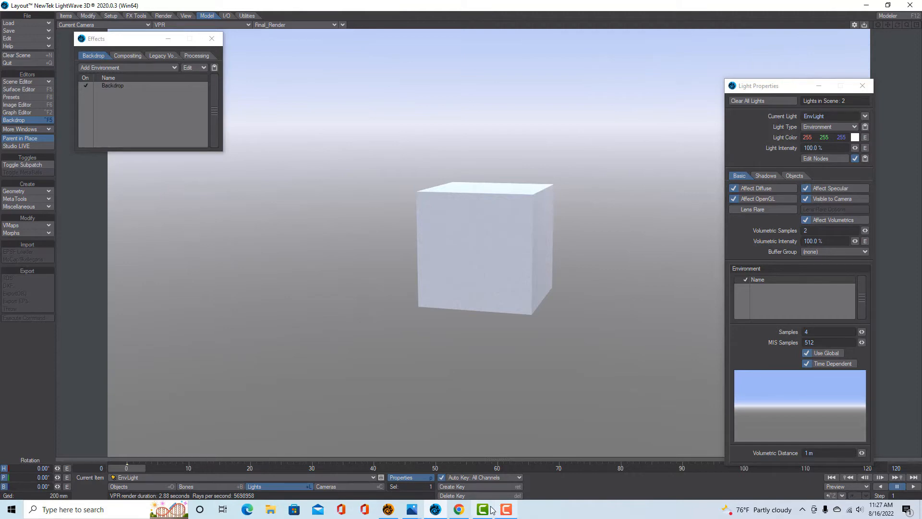
Switch to the browser and read the Environment Light documentation's introduction on global and local environments, then return to LightWave Layout.
{"action": "left_click", "coordinate": [459, 510]}
{"action": "scroll", "coordinate": [530, 332], "scroll_direction": "up", "scroll_amount": 6}
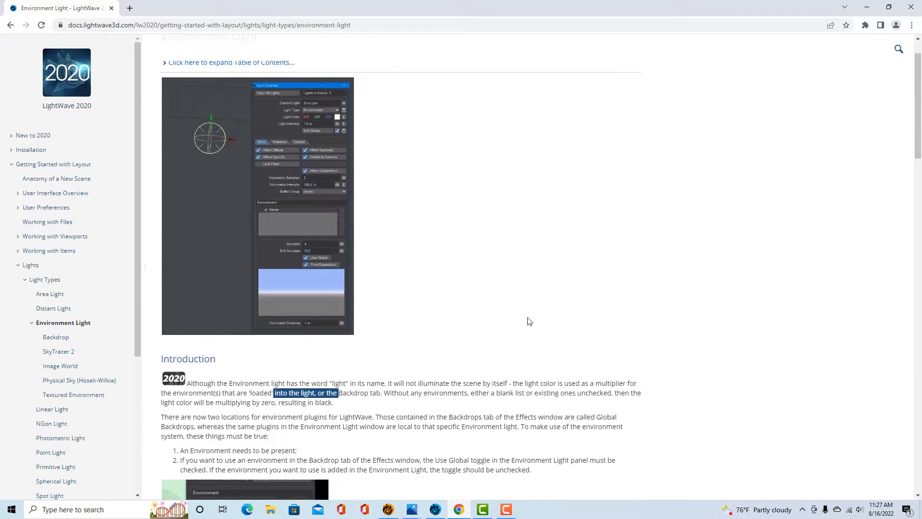
{"action": "scroll", "coordinate": [526, 323], "scroll_direction": "down", "scroll_amount": 4}
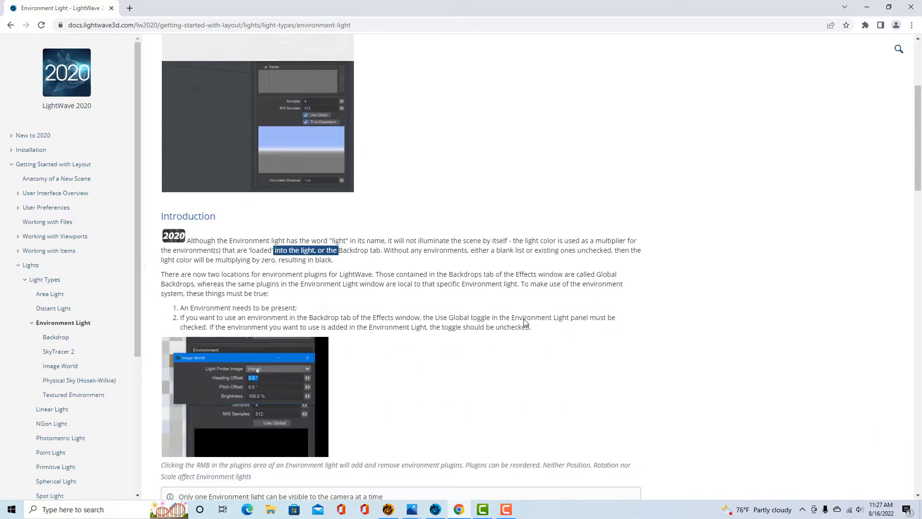
{"action": "left_click", "coordinate": [581, 390]}
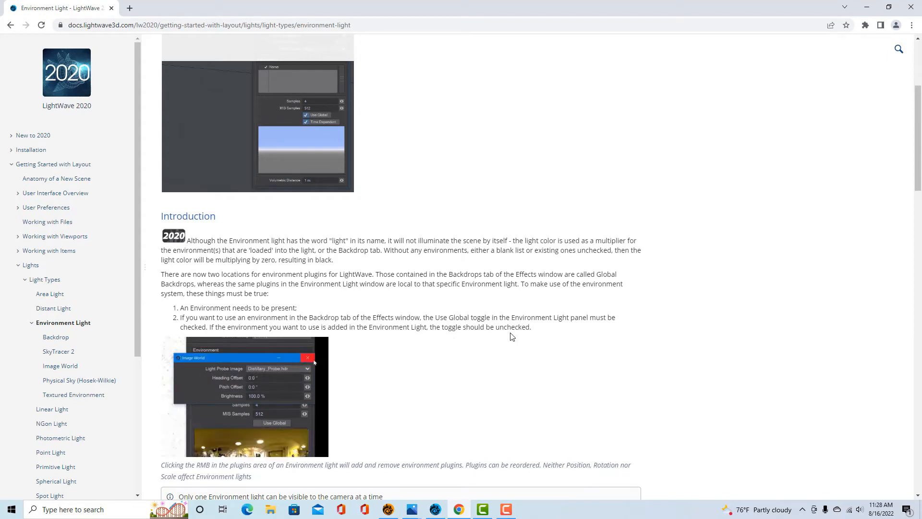
{"action": "left_click", "coordinate": [870, 7]}
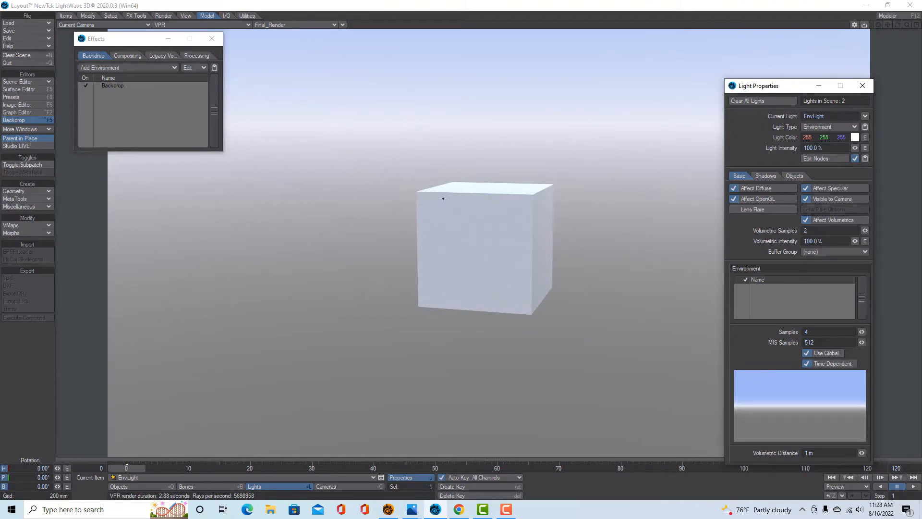
Turn off Use Global for EnvLight and add a Textured Environment to its environment list.
{"action": "left_click", "coordinate": [807, 353]}
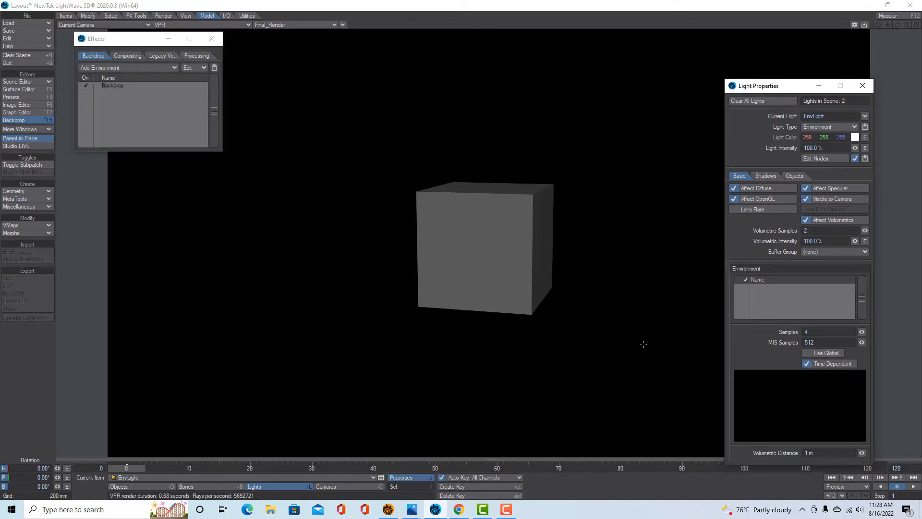
{"action": "right_click", "coordinate": [792, 295]}
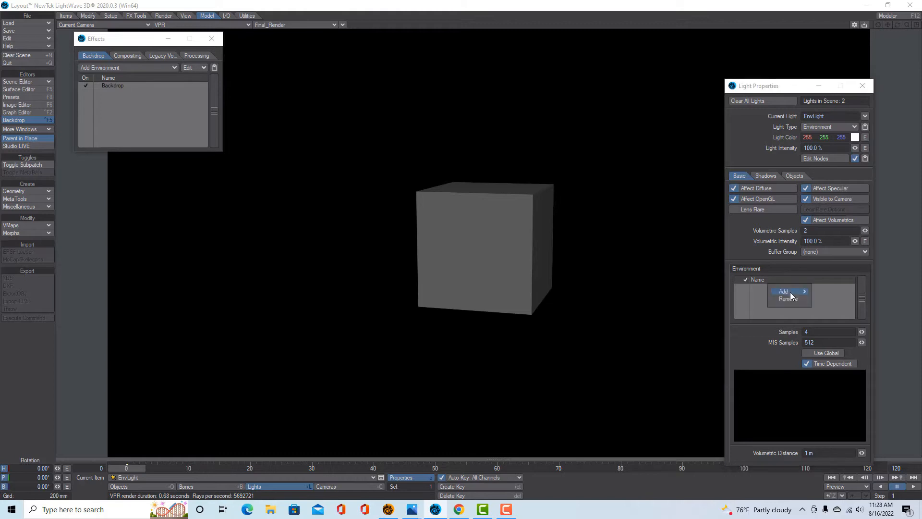
{"action": "mouse_move", "coordinate": [792, 294]}
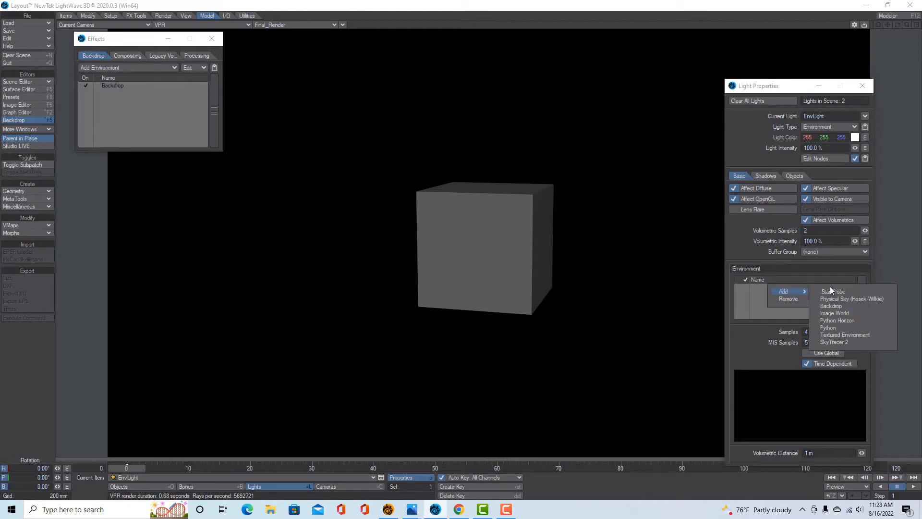
{"action": "left_click", "coordinate": [849, 334]}
Load iron_sky1.png from the Pictures folder as the Textured Environment's image map and close the texture and backdrop windows.
{"action": "double_click", "coordinate": [792, 287]}
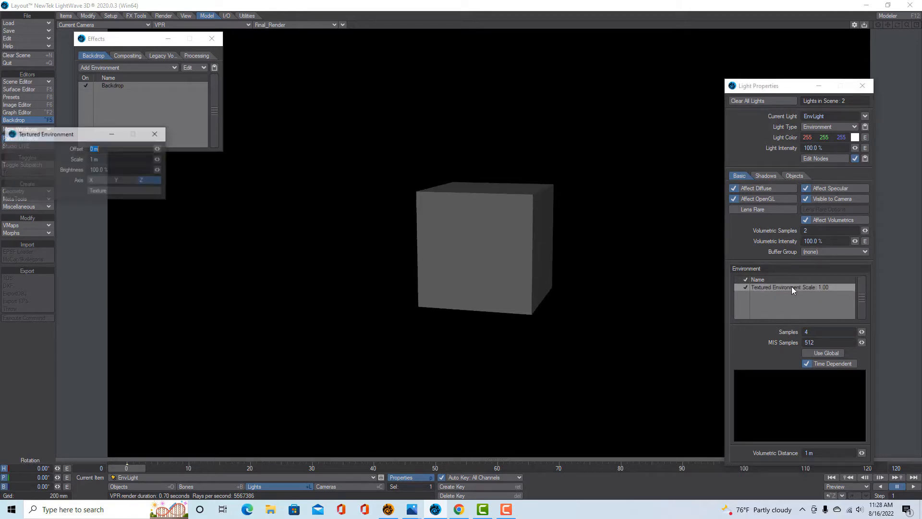
{"action": "left_click", "coordinate": [122, 191]}
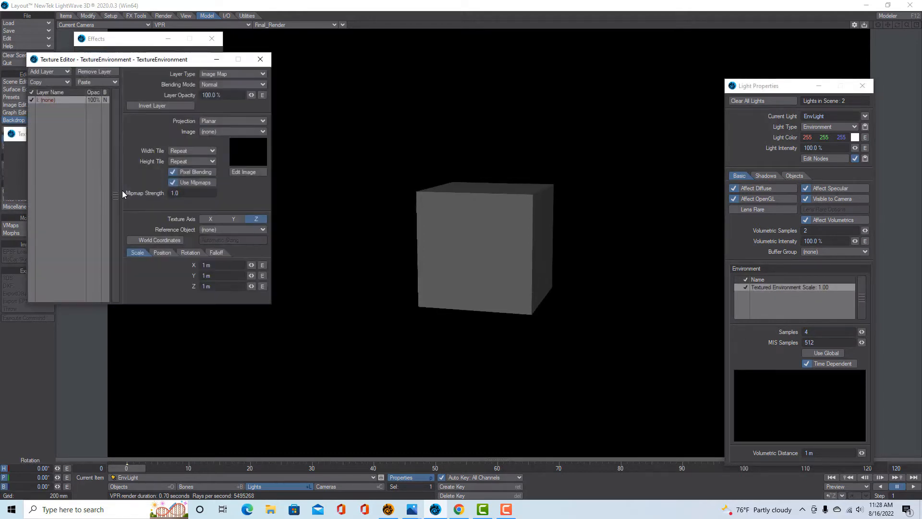
{"action": "left_click", "coordinate": [259, 132]}
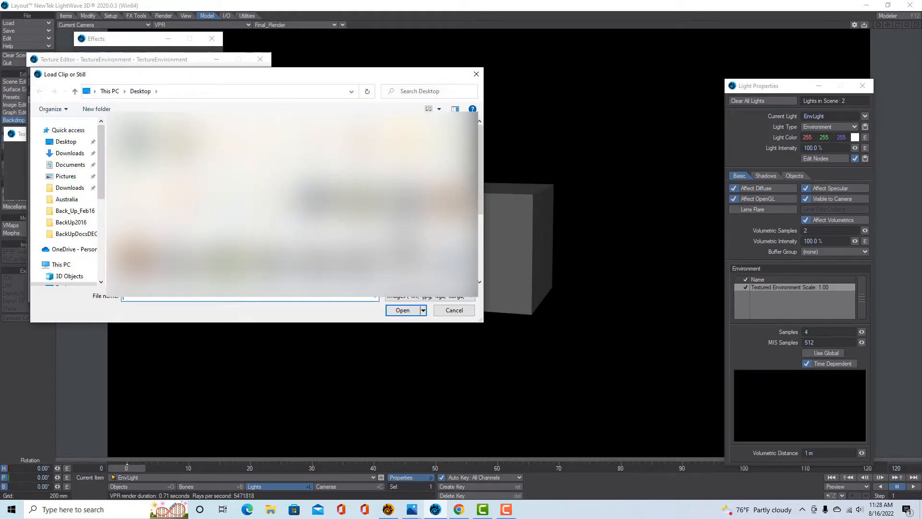
{"action": "left_click", "coordinate": [65, 176]}
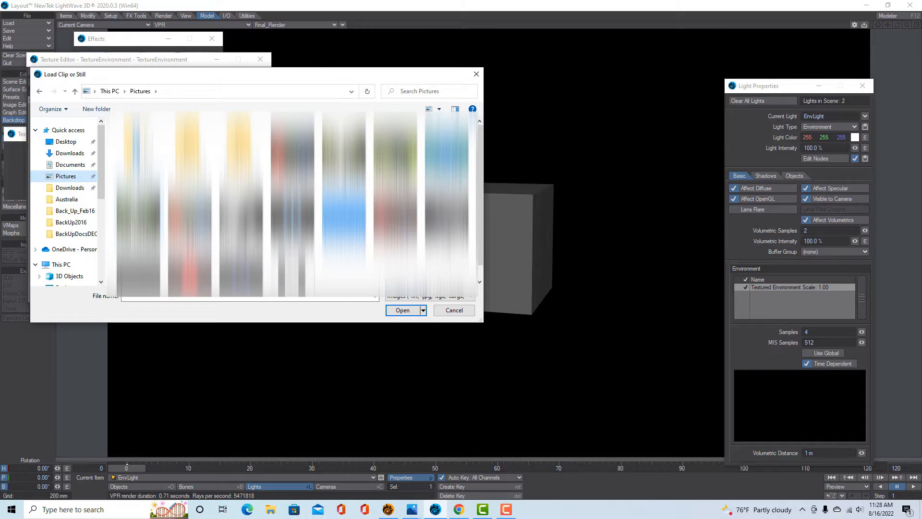
{"action": "left_click", "coordinate": [131, 219]}
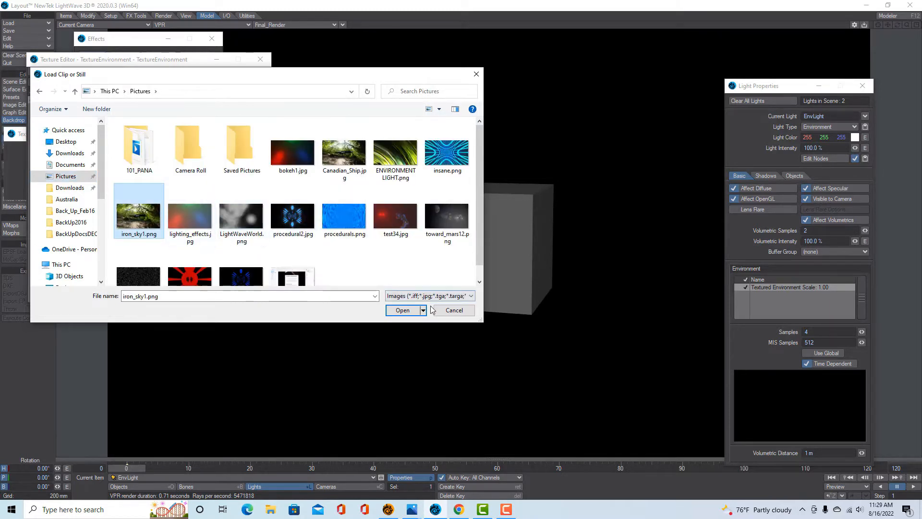
{"action": "left_click", "coordinate": [406, 310]}
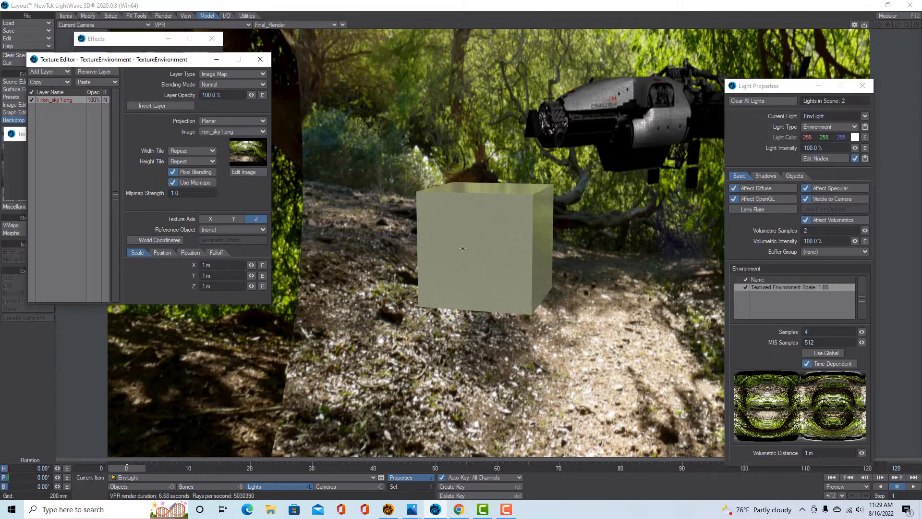
{"action": "left_click", "coordinate": [255, 63]}
{"action": "left_click", "coordinate": [215, 44]}
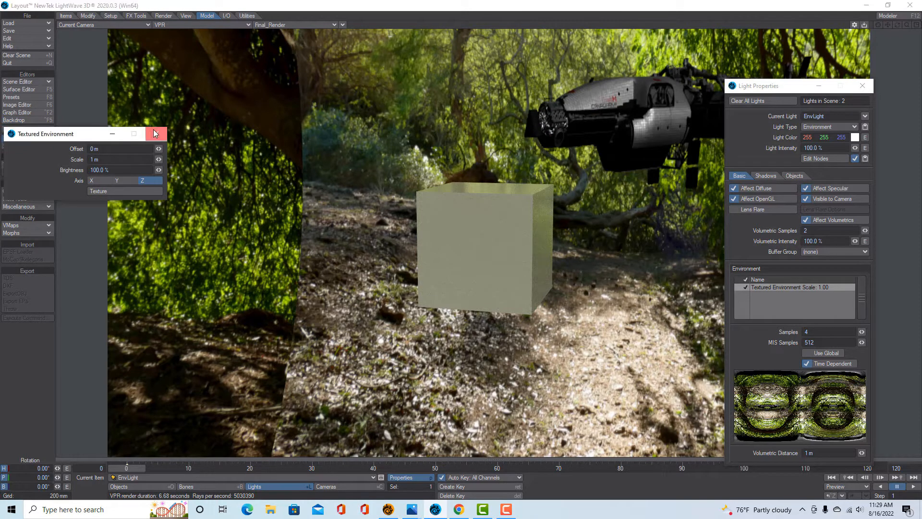
{"action": "left_click", "coordinate": [155, 134]}
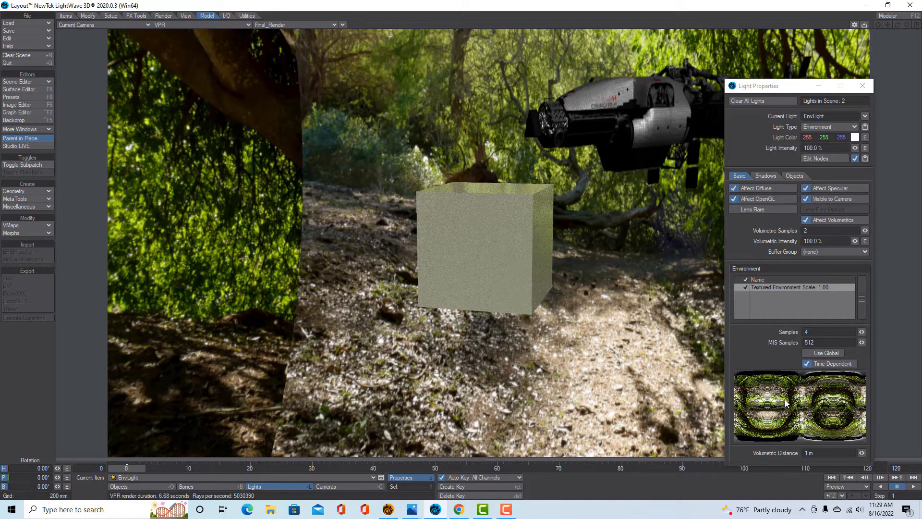
Select the cube object and clear it from the scene.
{"action": "left_click", "coordinate": [66, 16]}
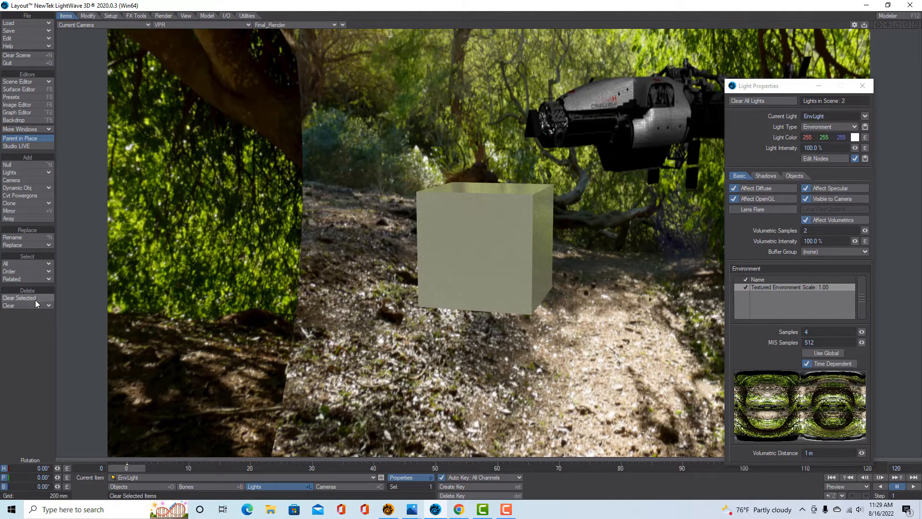
{"action": "left_click", "coordinate": [136, 488]}
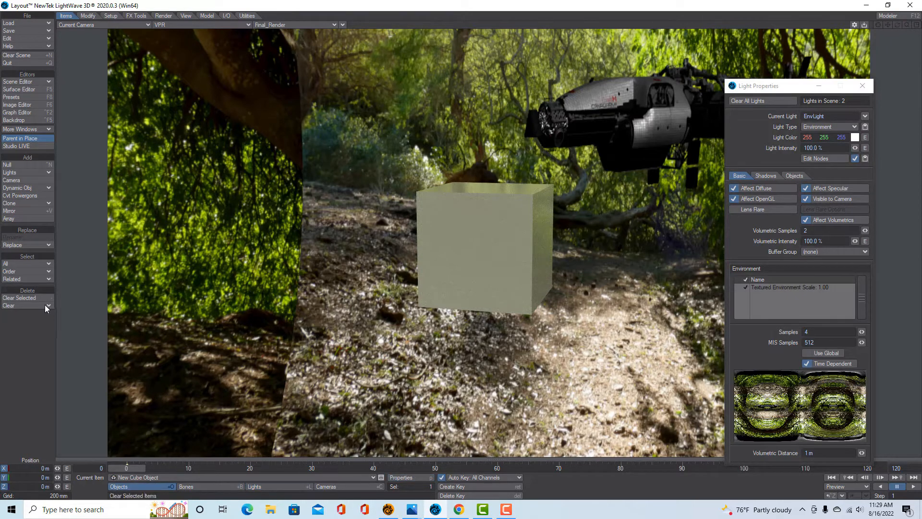
{"action": "left_click", "coordinate": [39, 301]}
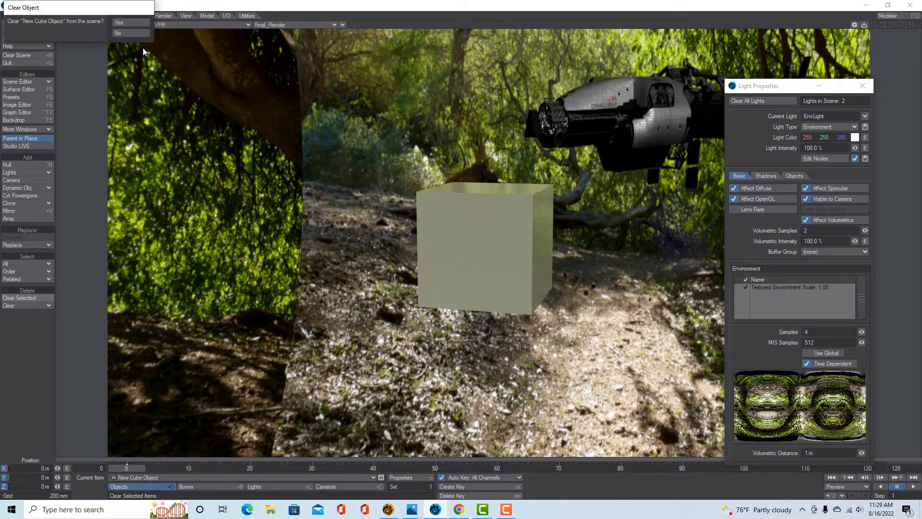
{"action": "left_click", "coordinate": [136, 22]}
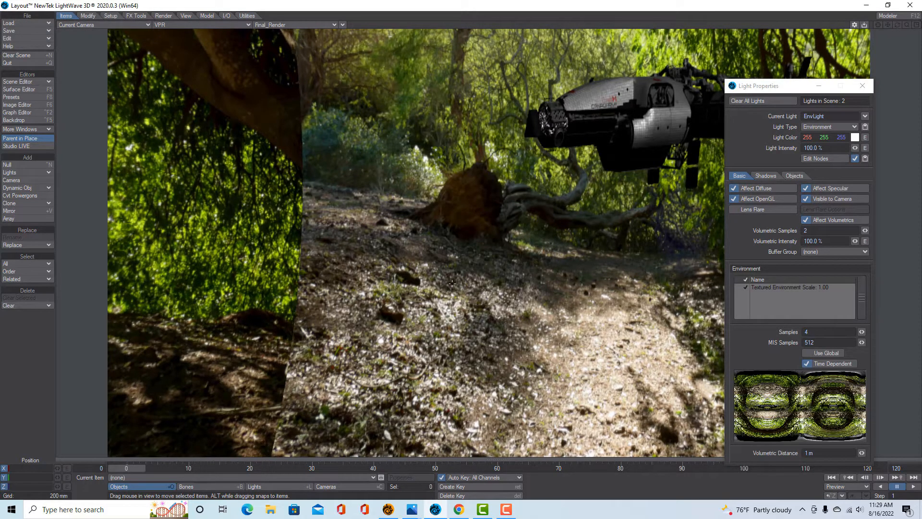
{"action": "key", "text": "ctrl+z"}
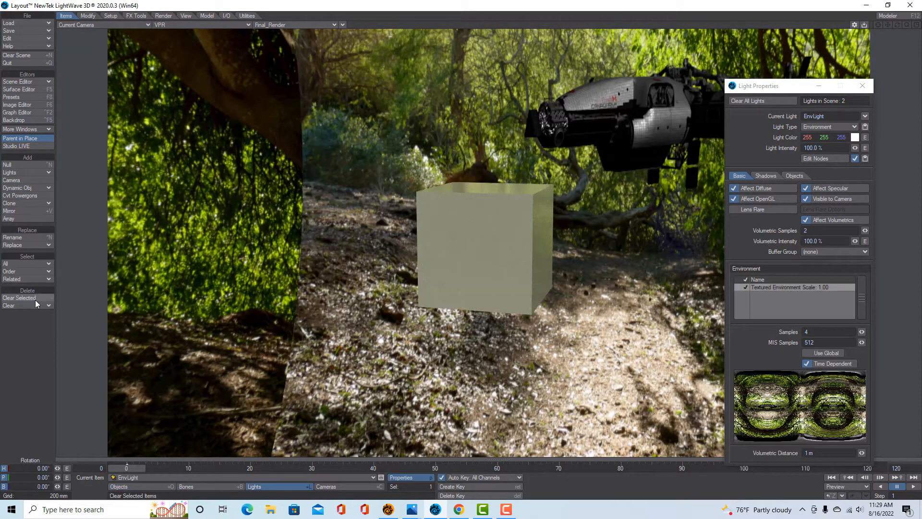
{"action": "left_click", "coordinate": [40, 301]}
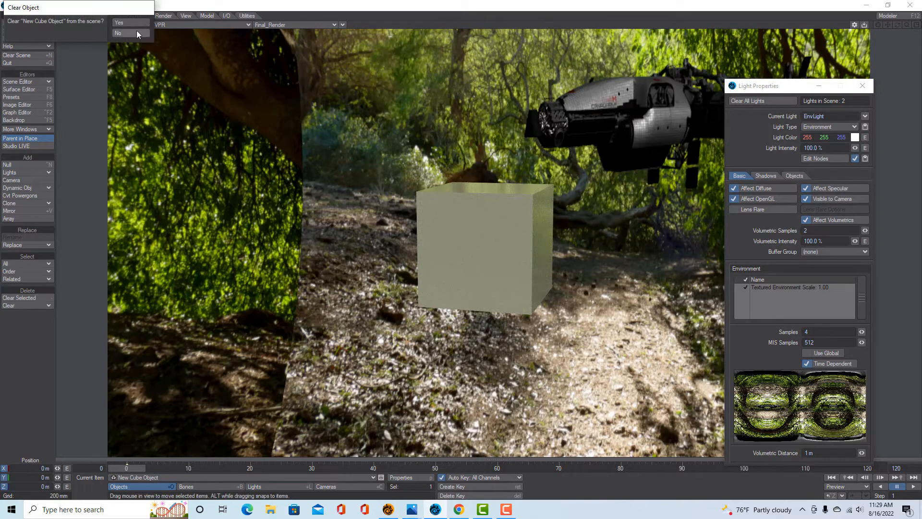
{"action": "left_click", "coordinate": [136, 23]}
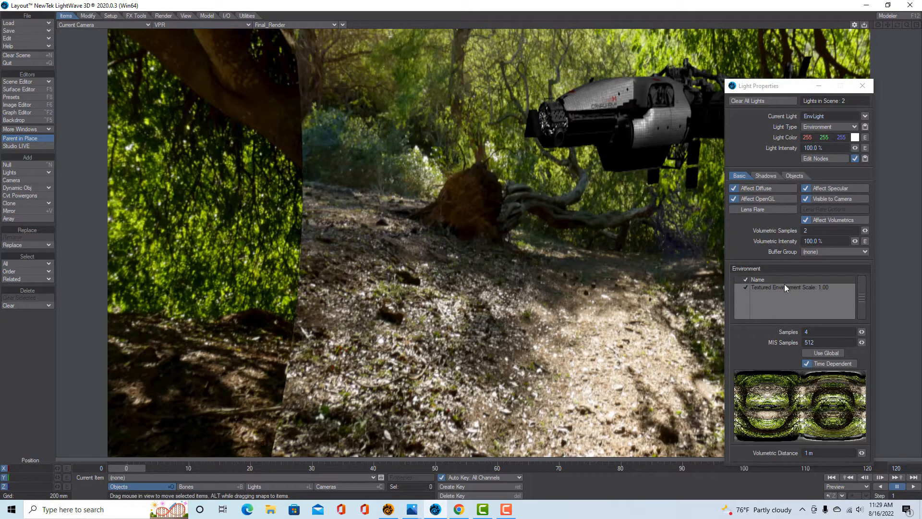
Open the texture settings of EnvLight's Textured Environment, with Light Properties moved off the spaceship.
{"action": "left_click_drag", "start_coordinate": [787, 89], "coordinate": [75, 88]}
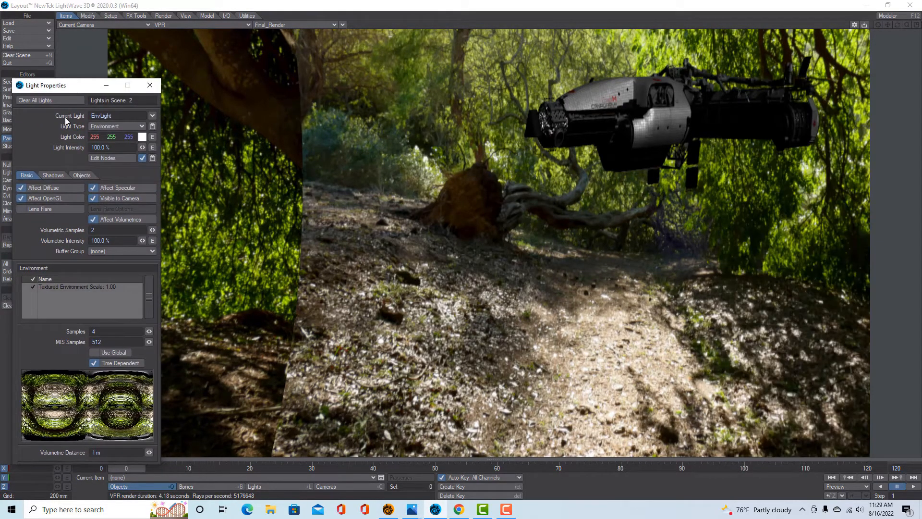
{"action": "double_click", "coordinate": [76, 287]}
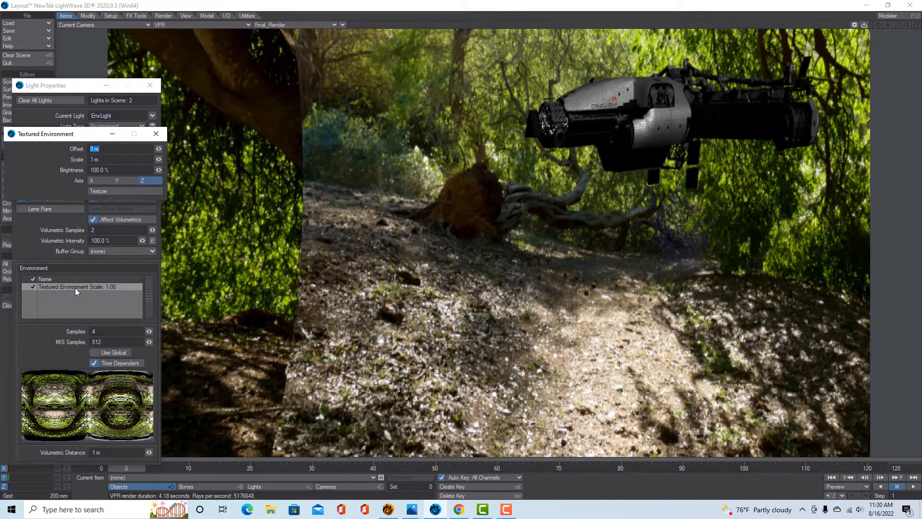
{"action": "left_click", "coordinate": [108, 189]}
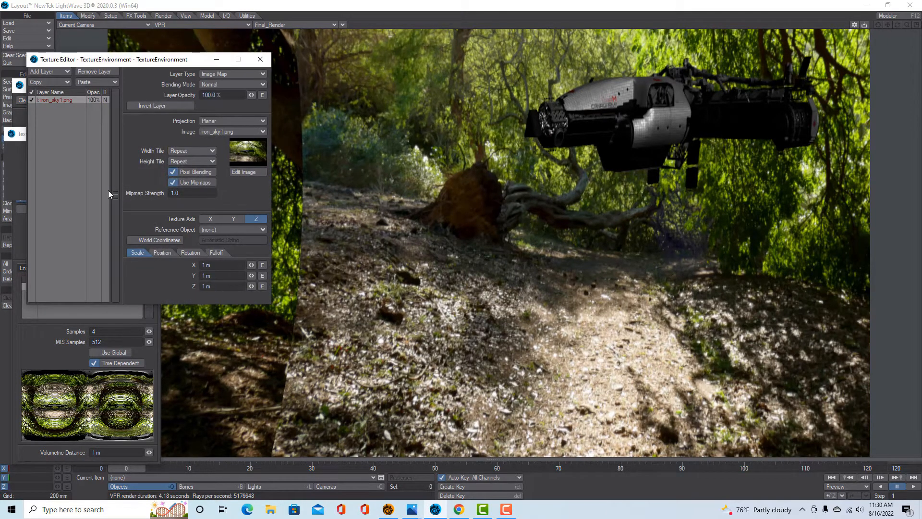
Select the camera and move it to X 1.3906 m and Y 2.1551 m, clearing Light Properties out of the way.
{"action": "left_click", "coordinate": [332, 488]}
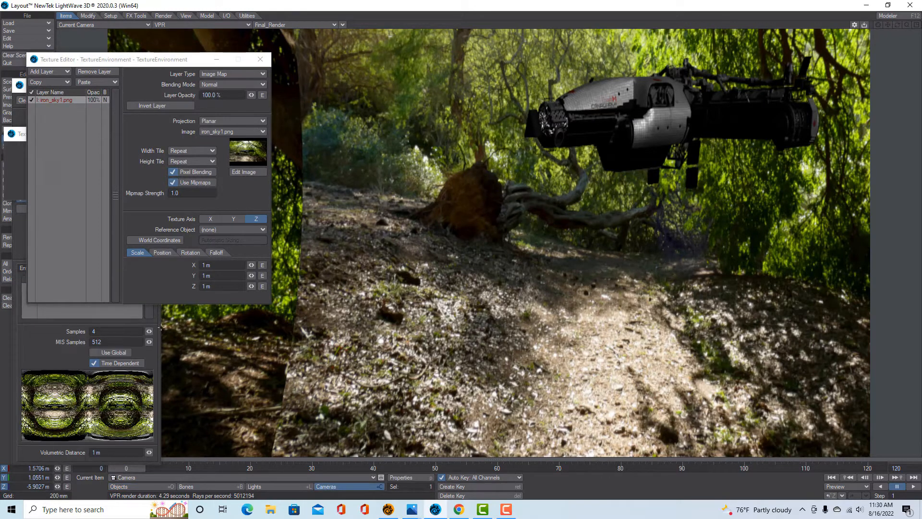
{"action": "left_click_drag", "start_coordinate": [158, 61], "coordinate": [562, 221]}
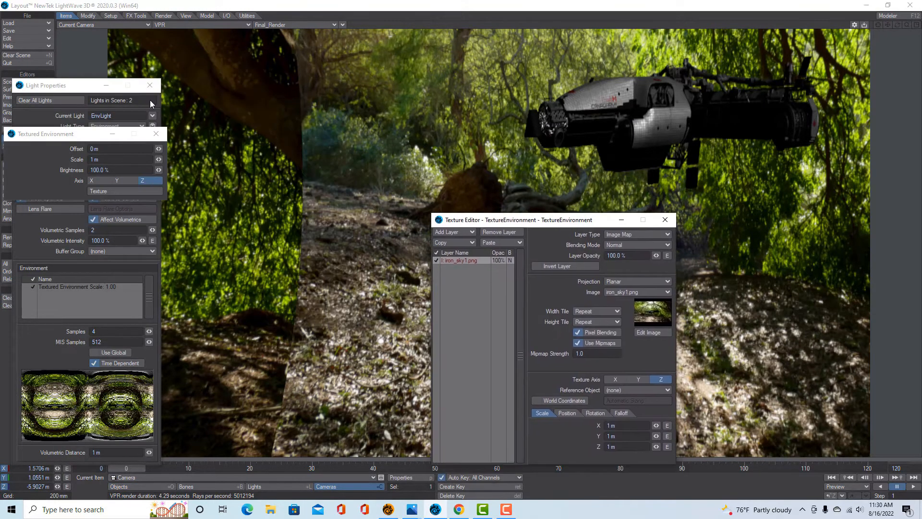
{"action": "left_click_drag", "start_coordinate": [88, 140], "coordinate": [282, 181]}
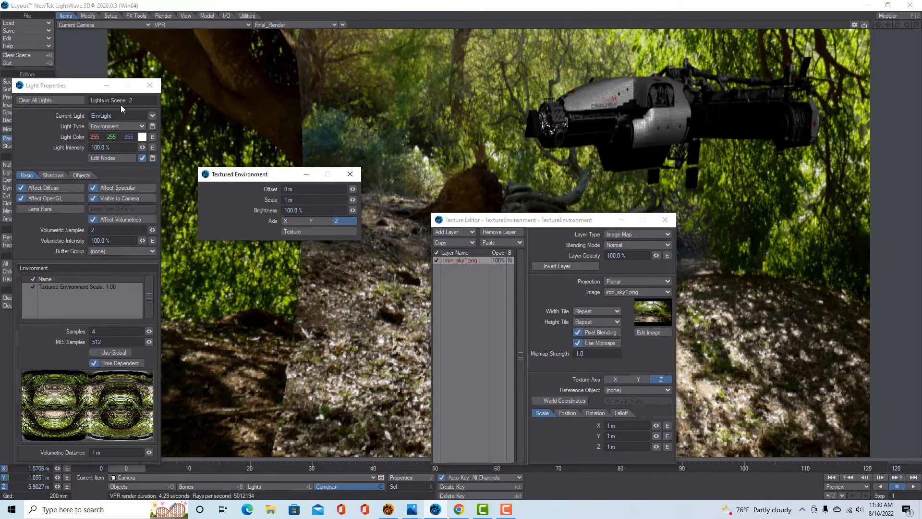
{"action": "left_click", "coordinate": [106, 85]}
{"action": "left_click_drag", "start_coordinate": [57, 469], "coordinate": [110, 477]}
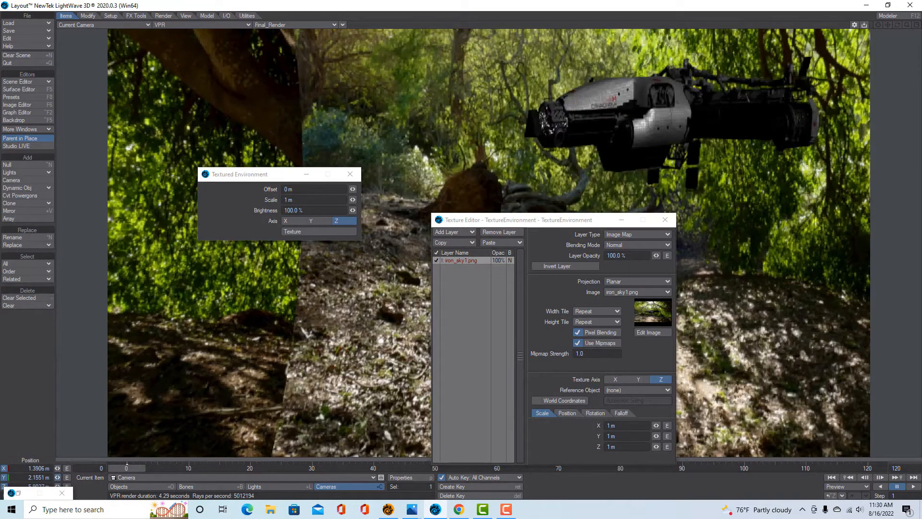
{"action": "left_click", "coordinate": [67, 493]}
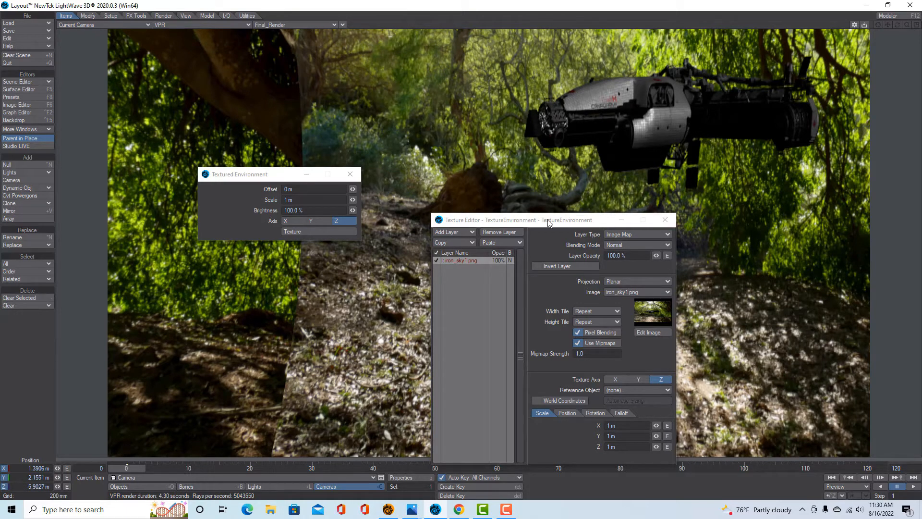
Select EnvLight, reopen its Textured Environment's texture settings, and minimize Light Properties.
{"action": "left_click_drag", "start_coordinate": [547, 224], "coordinate": [416, 75]}
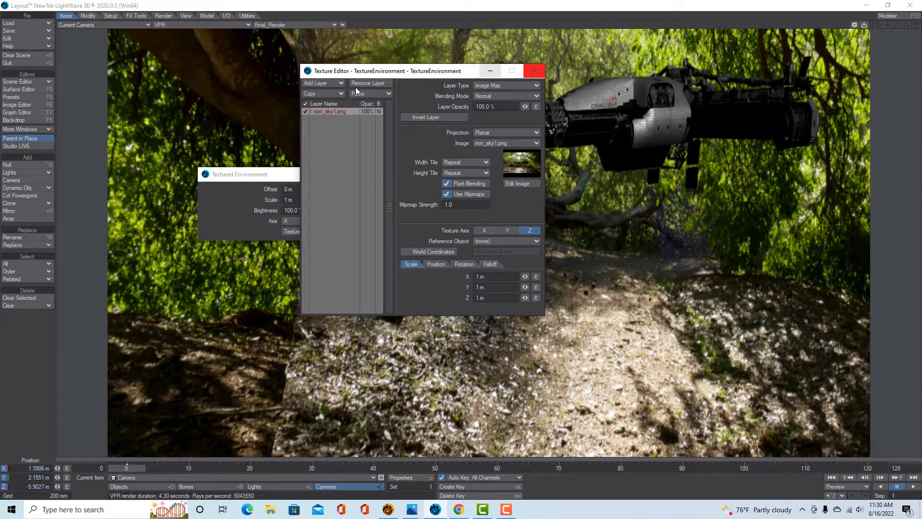
{"action": "left_click_drag", "start_coordinate": [403, 74], "coordinate": [147, 112]}
{"action": "left_click", "coordinate": [283, 486]}
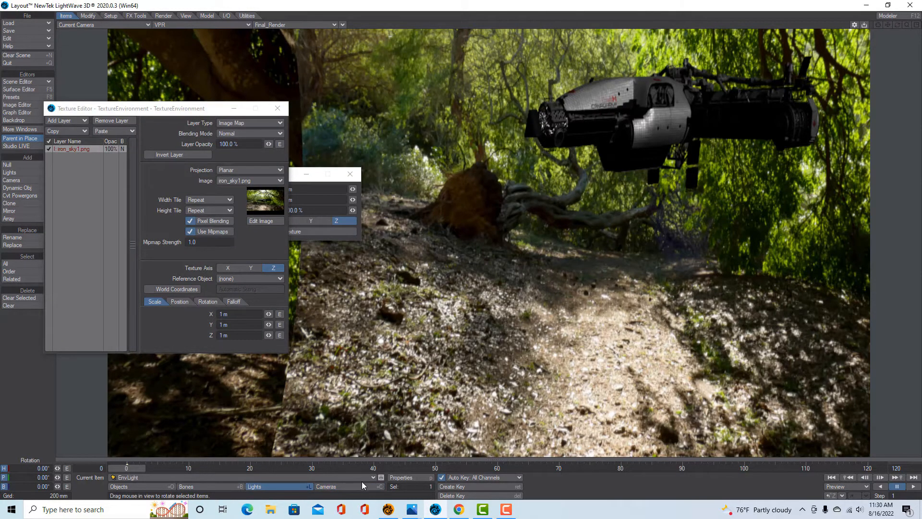
{"action": "left_click", "coordinate": [411, 478]}
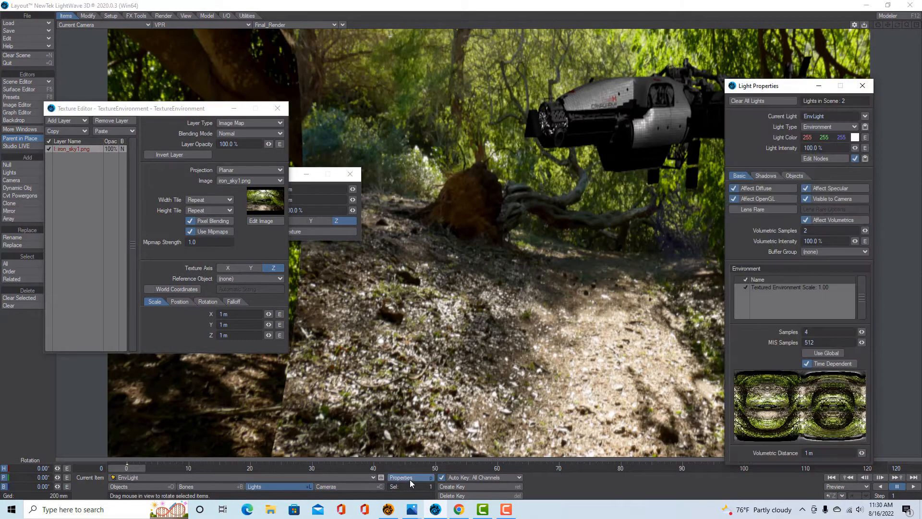
{"action": "left_click", "coordinate": [800, 288]}
{"action": "double_click", "coordinate": [799, 289]}
{"action": "left_click", "coordinate": [336, 232]}
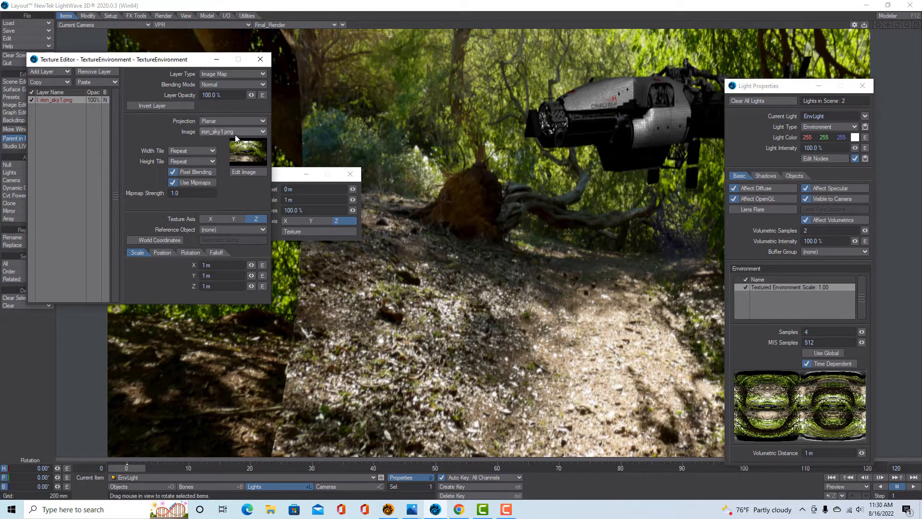
{"action": "left_click", "coordinate": [868, 85]}
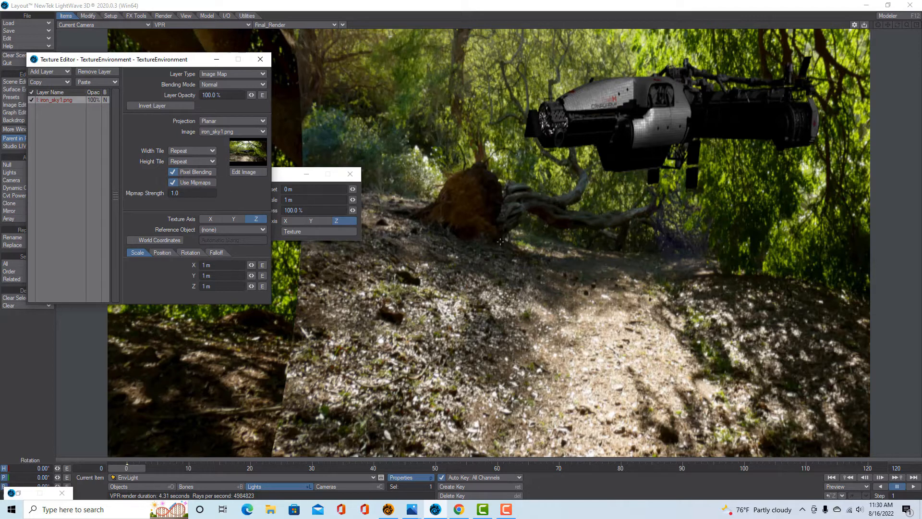
Try the X and Y texture axes on the iron_sky1.png layer, ending back on Z.
{"action": "left_click", "coordinate": [215, 217]}
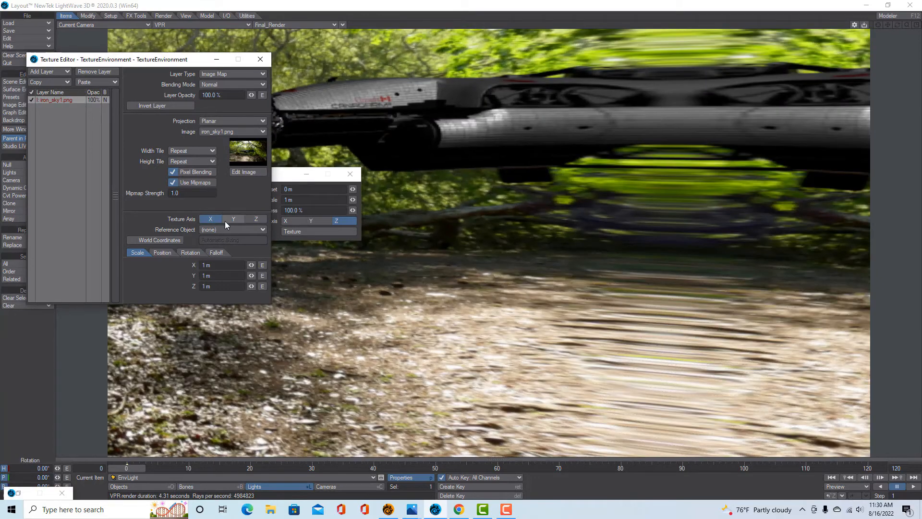
{"action": "left_click", "coordinate": [225, 221]}
{"action": "left_click", "coordinate": [215, 220]}
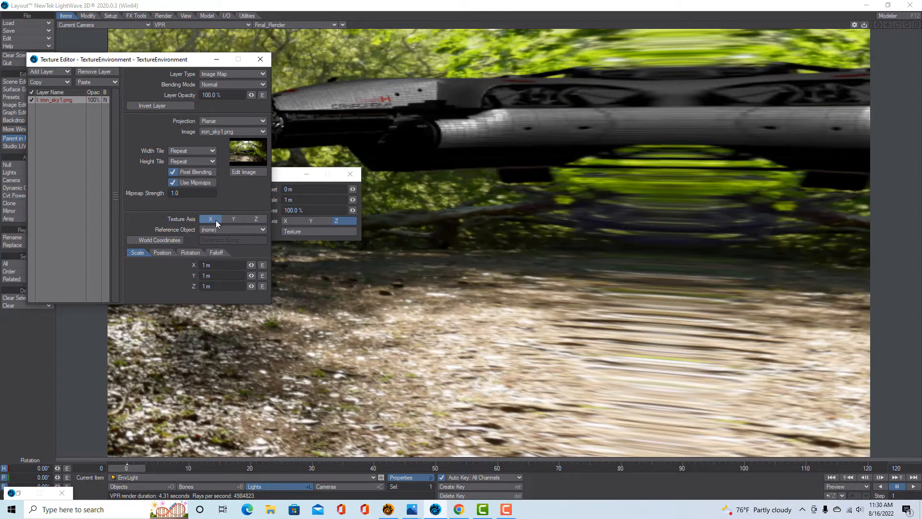
{"action": "left_click", "coordinate": [258, 220]}
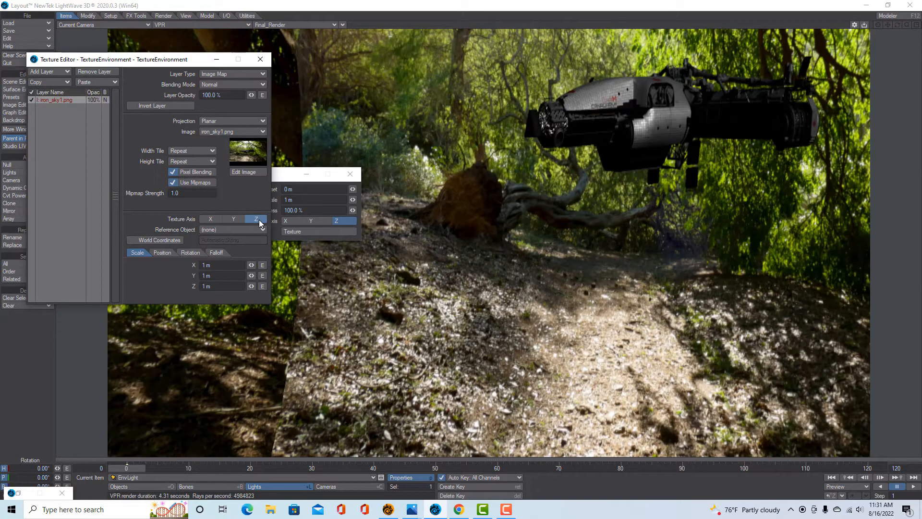
{"action": "left_click", "coordinate": [235, 220]}
{"action": "left_click", "coordinate": [220, 222]}
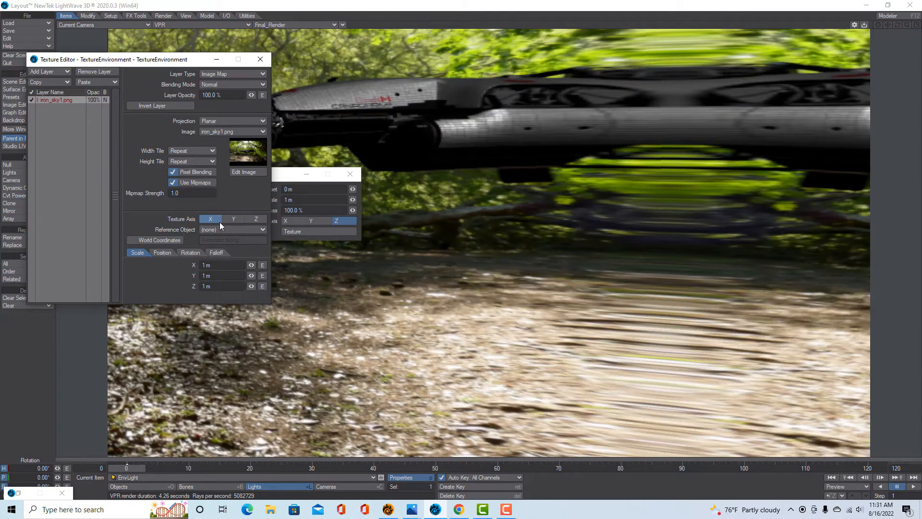
{"action": "left_click", "coordinate": [233, 221]}
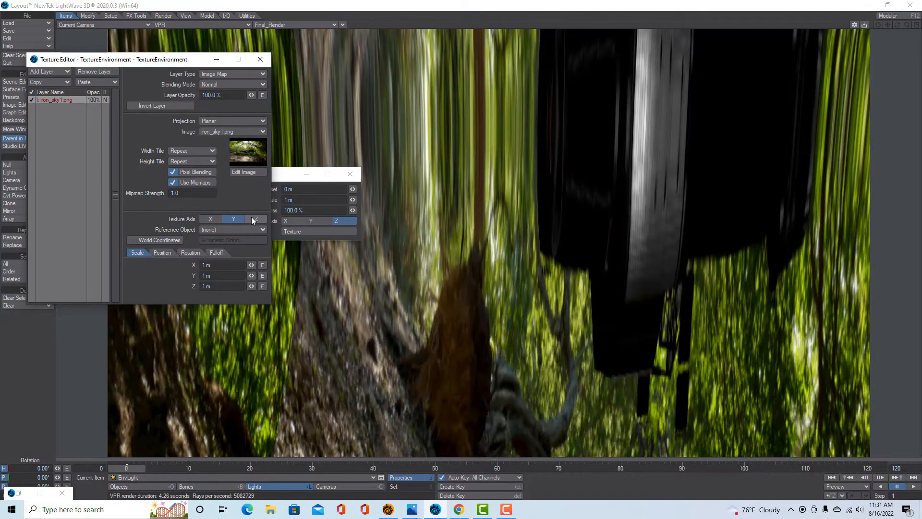
{"action": "left_click", "coordinate": [252, 219]}
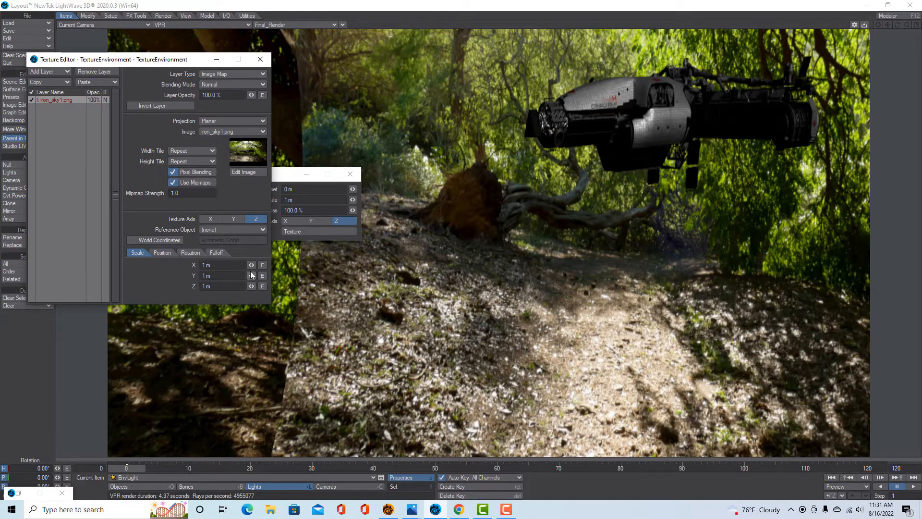
Set the image layer's scale to X -110 mm and Y 85 mm, and clear the texture windows from the view.
{"action": "left_click_drag", "start_coordinate": [251, 265], "coordinate": [221, 266]}
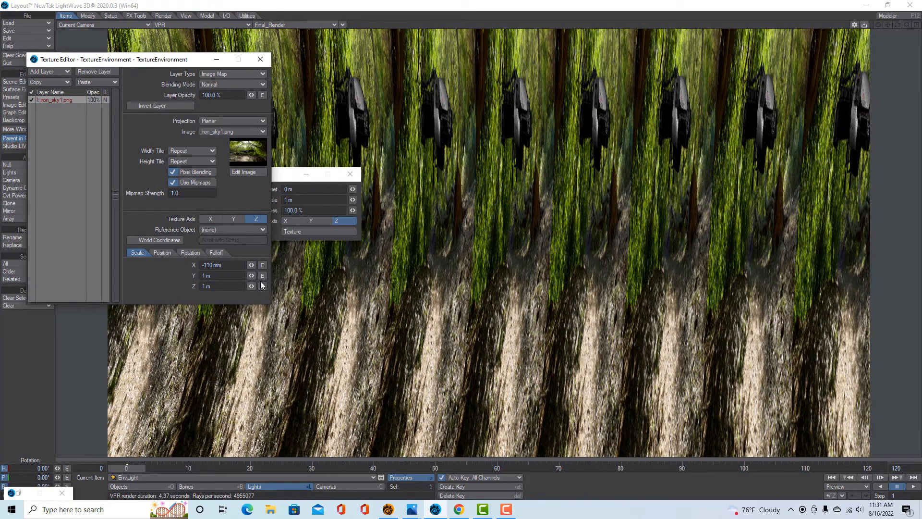
{"action": "left_click_drag", "start_coordinate": [252, 276], "coordinate": [218, 274]}
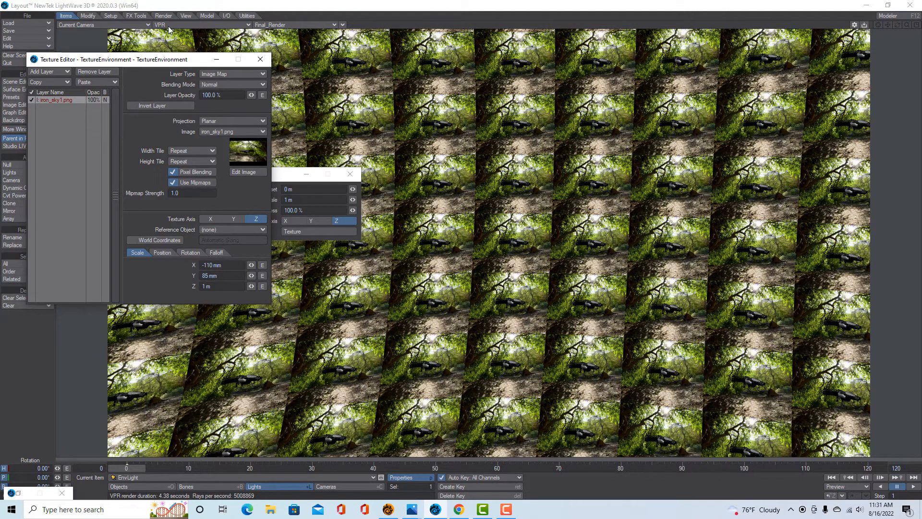
{"action": "left_click_drag", "start_coordinate": [198, 62], "coordinate": [860, 208]}
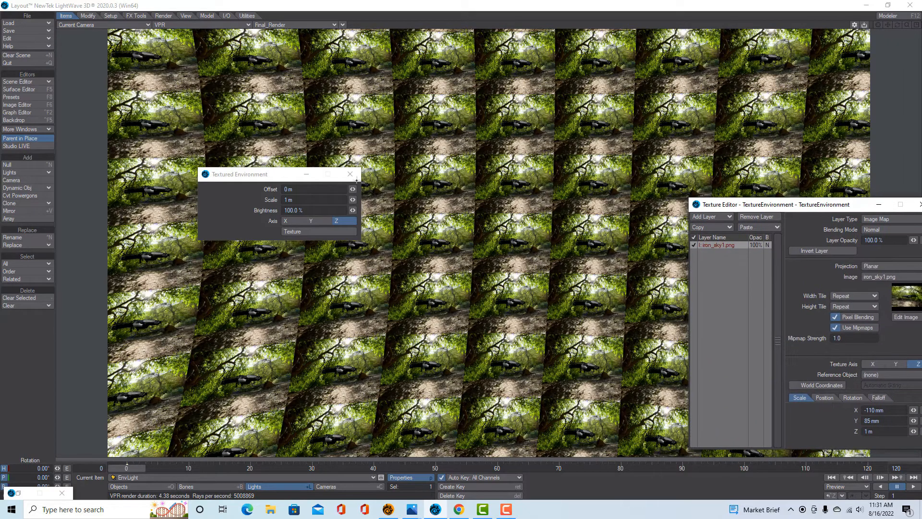
{"action": "left_click", "coordinate": [306, 174]}
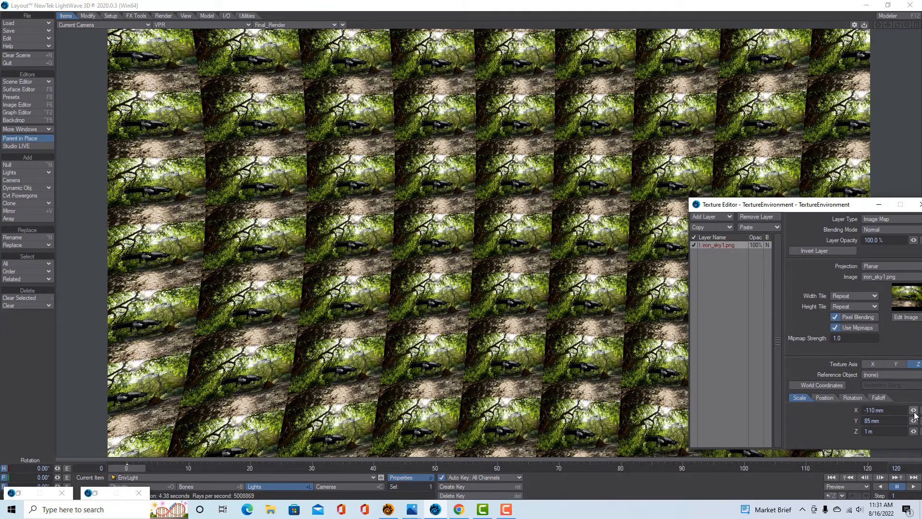
Look through the image layer's position and rotation settings and set its heading rotation to 5.44°.
{"action": "left_click", "coordinate": [849, 399]}
{"action": "left_click", "coordinate": [824, 398]}
{"action": "left_click", "coordinate": [848, 399]}
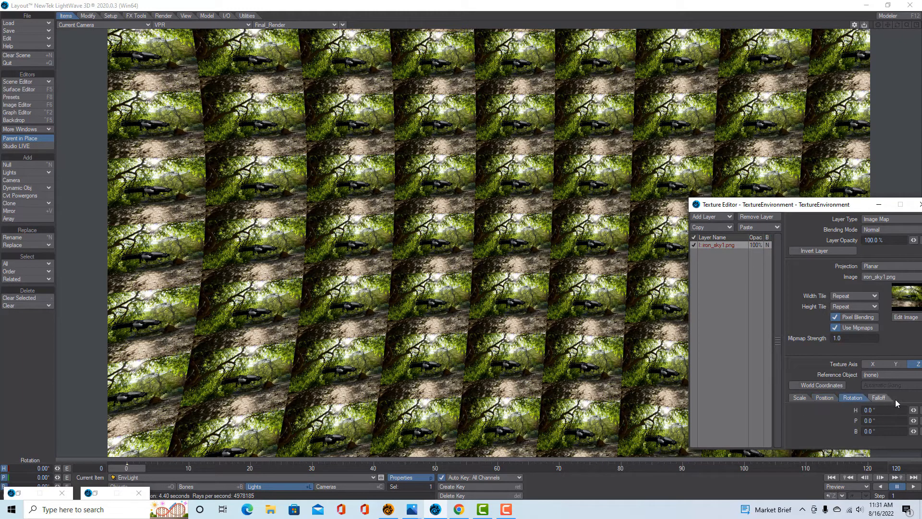
{"action": "left_click", "coordinate": [825, 398]}
{"action": "left_click", "coordinate": [852, 399]}
{"action": "left_click_drag", "start_coordinate": [913, 409], "coordinate": [909, 410]}
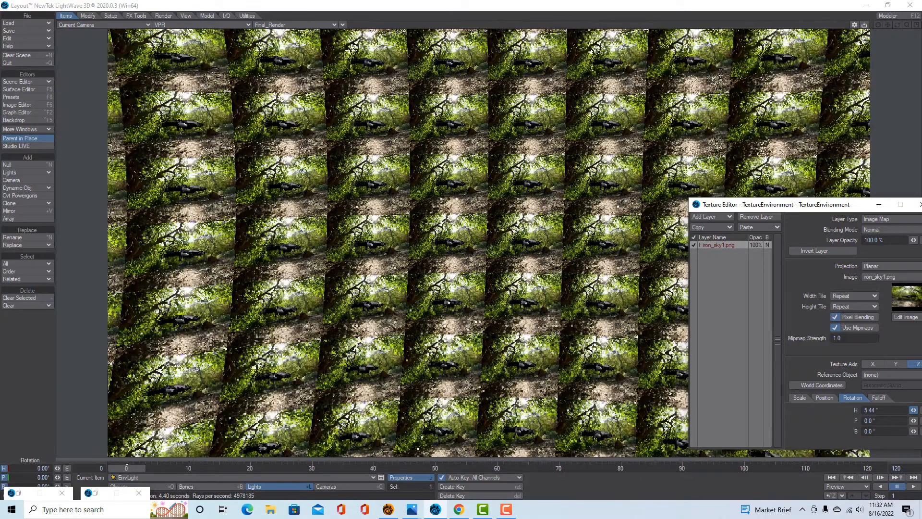
Reduce the image layer's tiling scale to X -70 mm and Y 60 mm, and move the Texture Editor aside.
{"action": "left_click", "coordinate": [801, 398]}
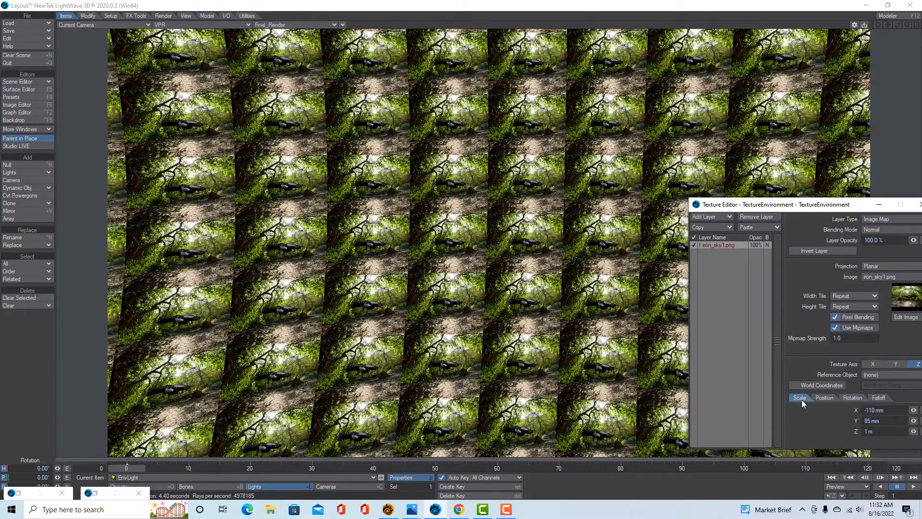
{"action": "left_click_drag", "start_coordinate": [913, 410], "coordinate": [909, 421]}
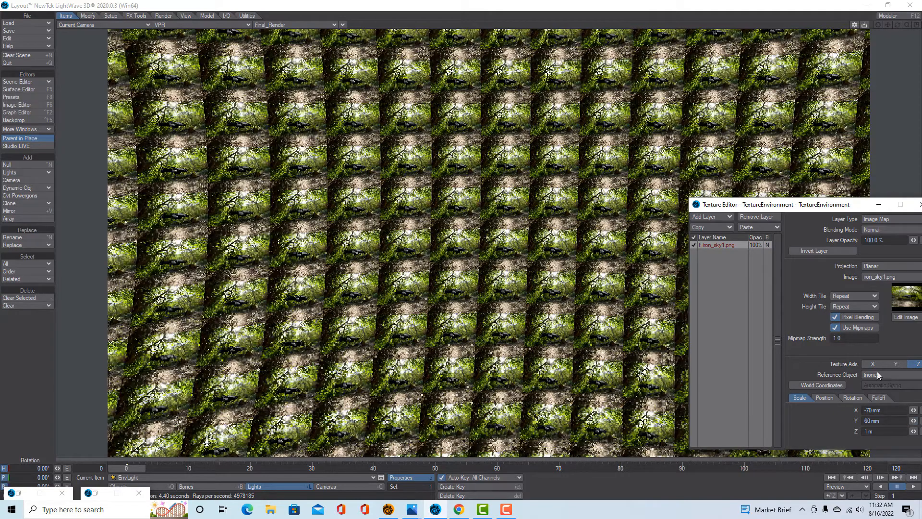
{"action": "left_click_drag", "start_coordinate": [821, 206], "coordinate": [147, 421]}
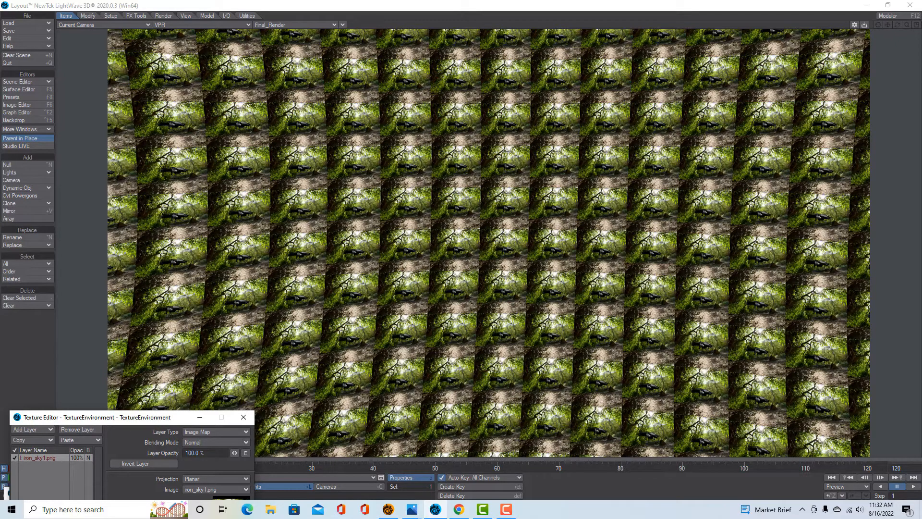
{"action": "left_click_drag", "start_coordinate": [168, 420], "coordinate": [209, 278]}
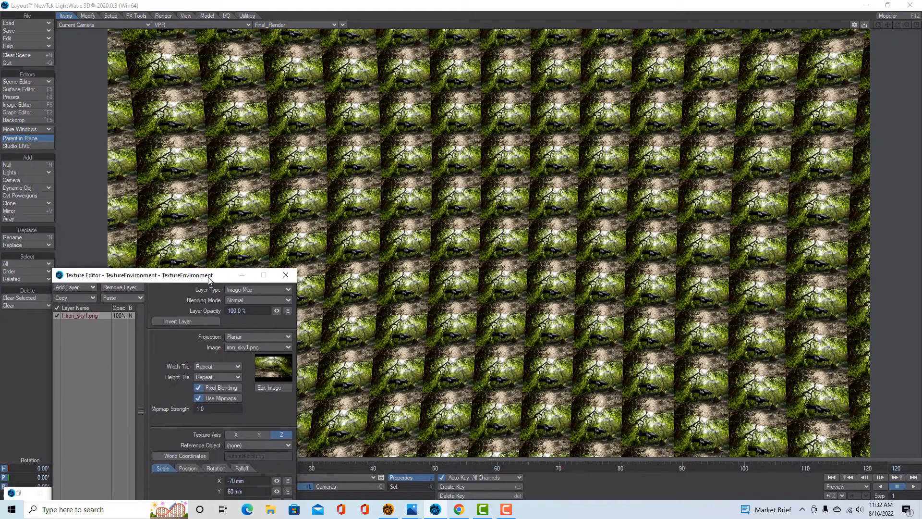
Reopen EnvLight's environment texture and replace its image with xxx.png from the Pictures folder.
{"action": "left_click", "coordinate": [286, 275]}
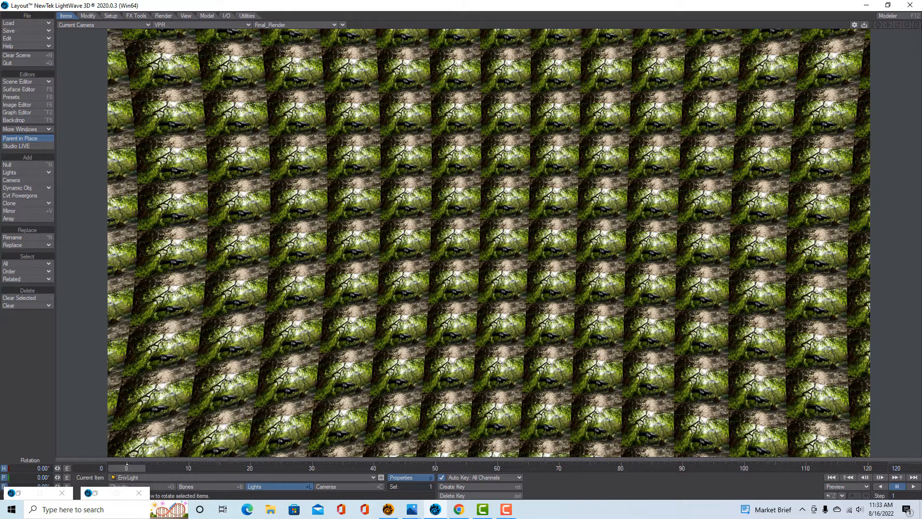
{"action": "left_click", "coordinate": [403, 478]}
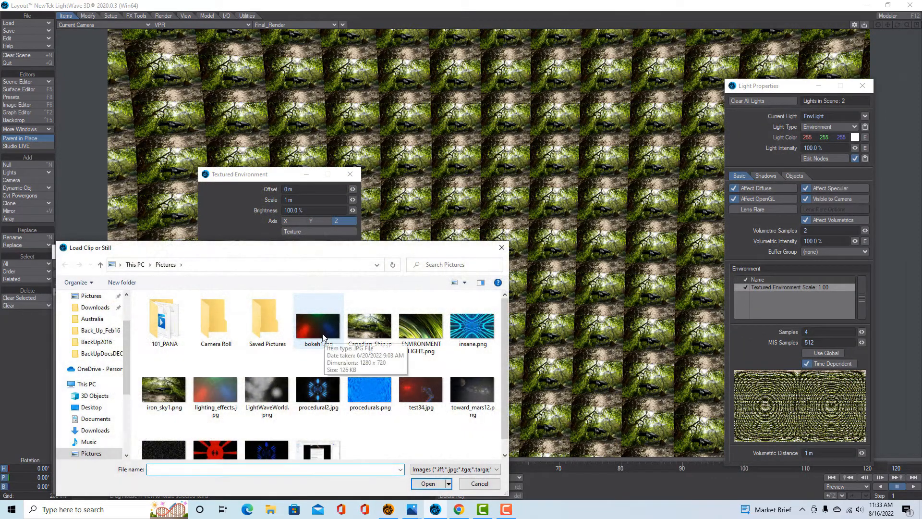
{"action": "scroll", "coordinate": [277, 356], "scroll_direction": "down", "scroll_amount": 1}
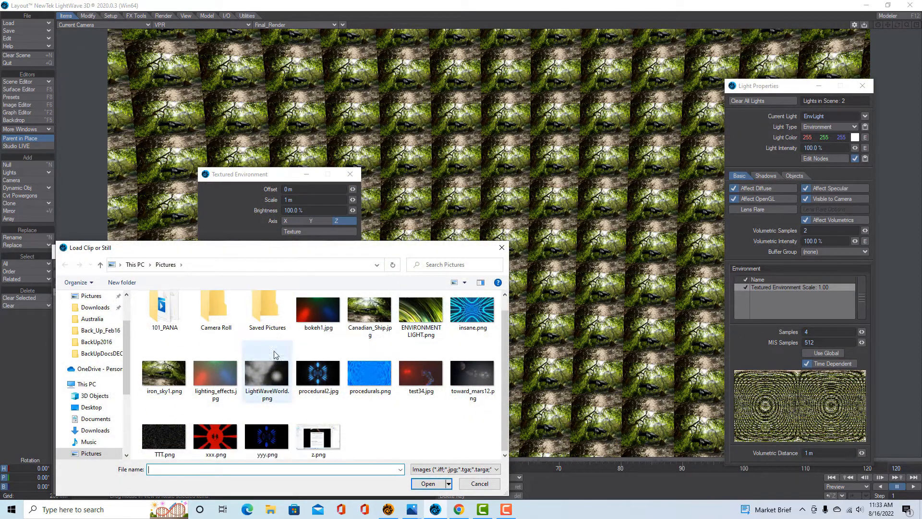
{"action": "left_click", "coordinate": [219, 423]}
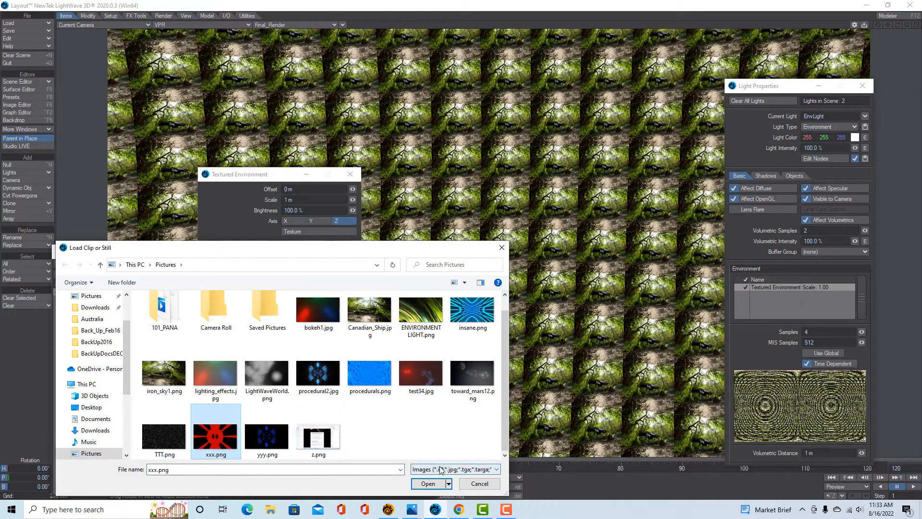
{"action": "left_click", "coordinate": [431, 483]}
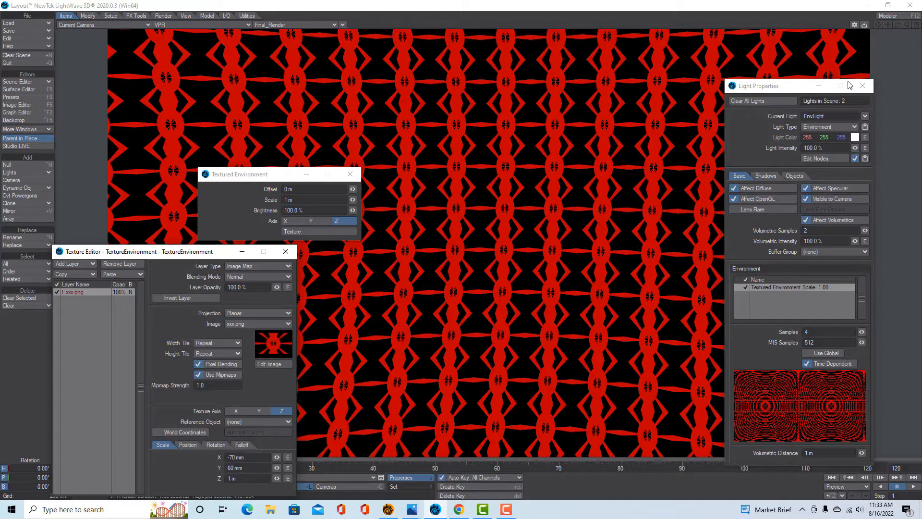
Close the Light Properties, Texture Editor and Textured Environment windows.
{"action": "left_click", "coordinate": [863, 86]}
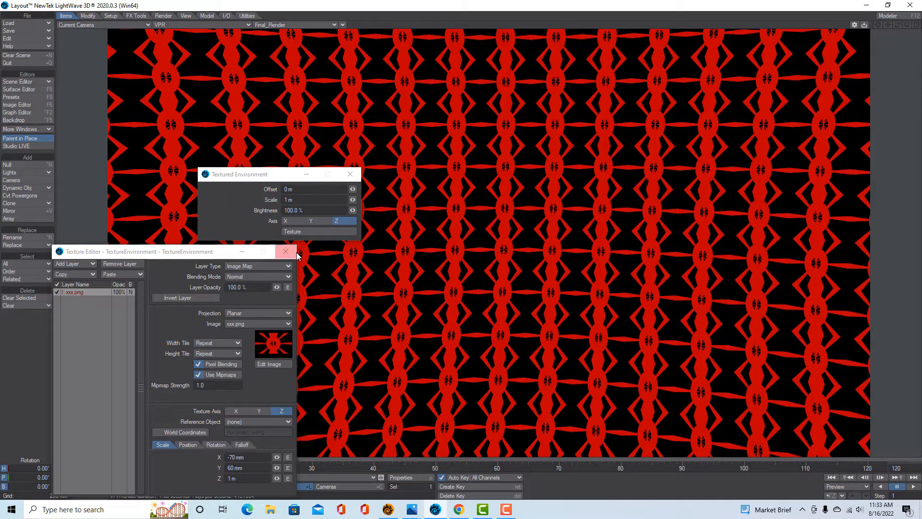
{"action": "left_click", "coordinate": [293, 252]}
{"action": "left_click", "coordinate": [350, 175]}
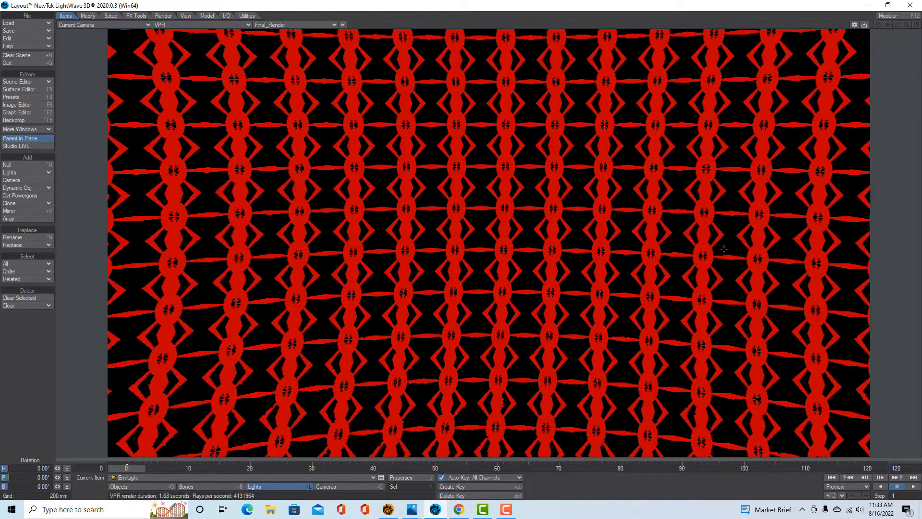